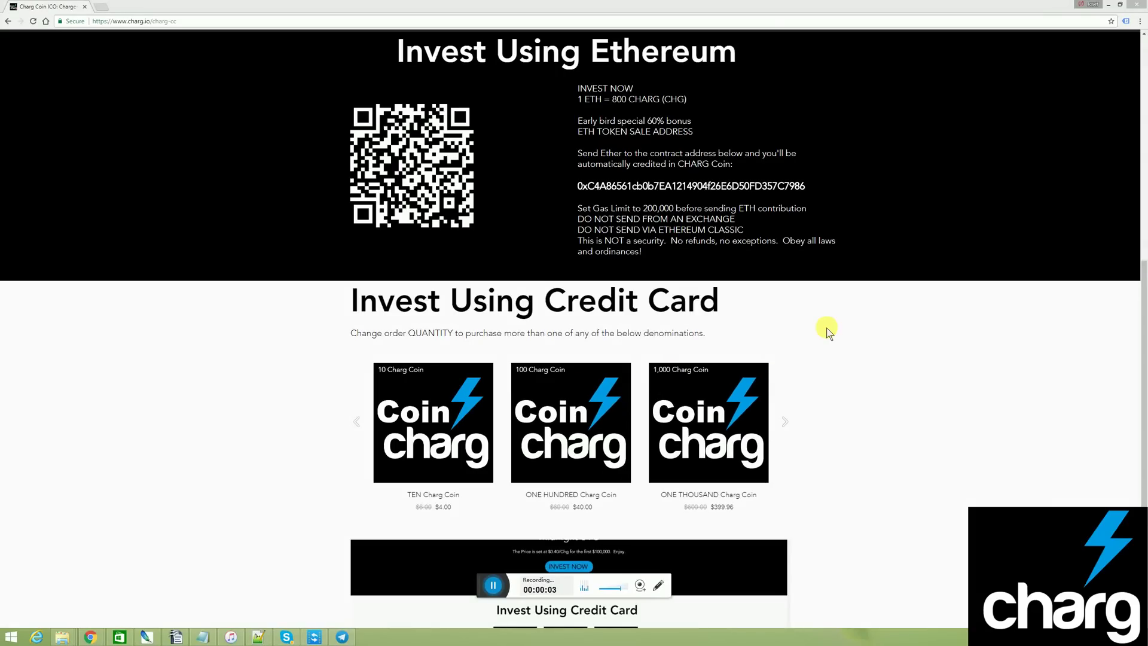
Step: Highlight the Invest Using Ethereum heading, clear the selection and scroll back to the top
drag(393, 54, 773, 53)
click(863, 186)
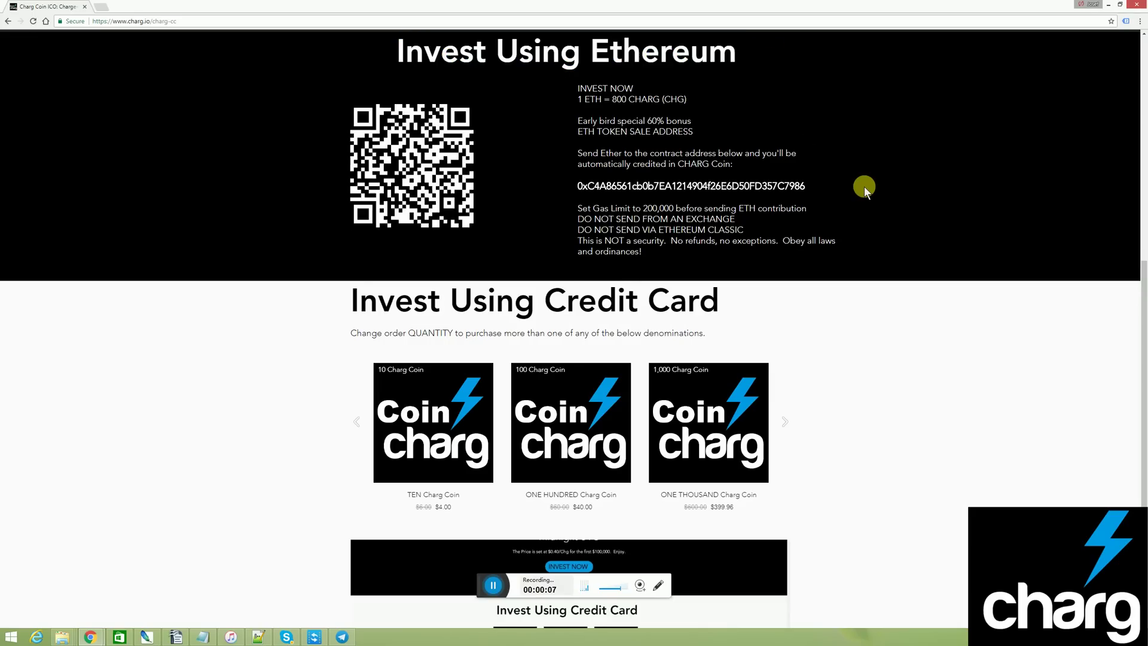
scroll(863, 193, up, 1)
scroll(863, 193, up, 8)
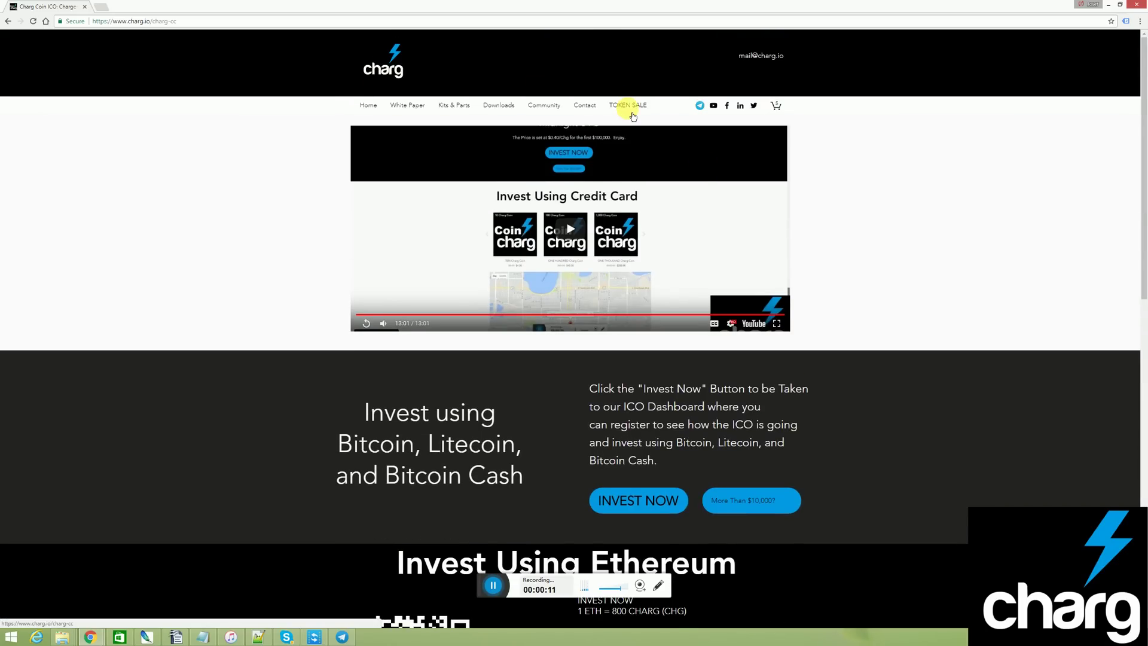
Step: Visit the Charg home page, reload the site, then return to the Token Sale page
click(154, 22)
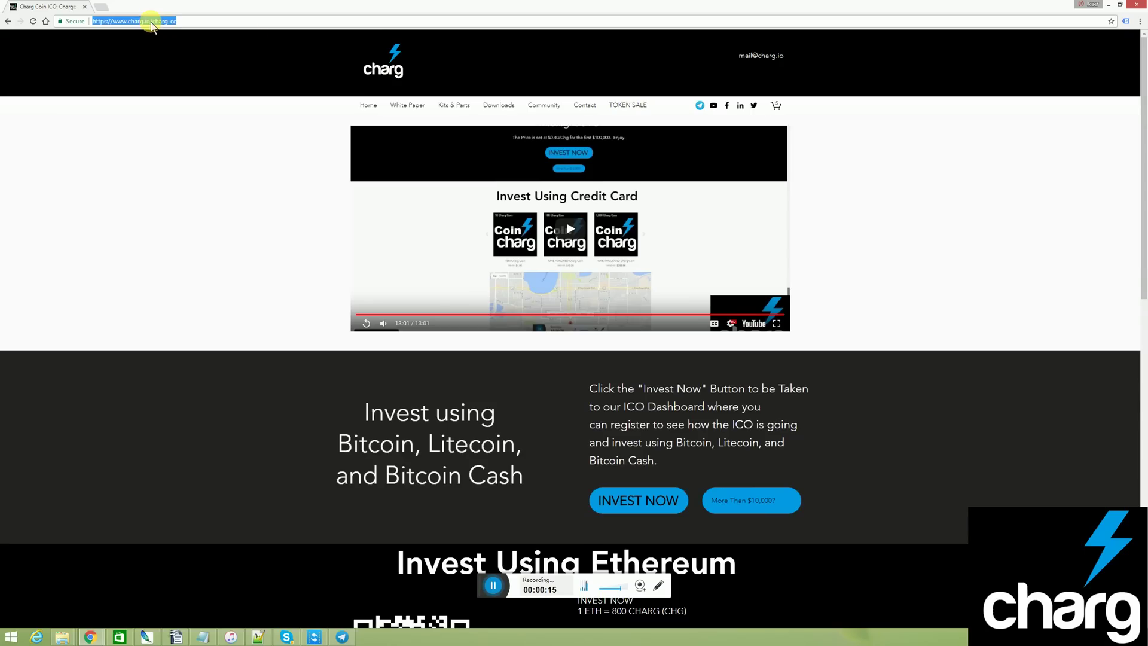
click(369, 106)
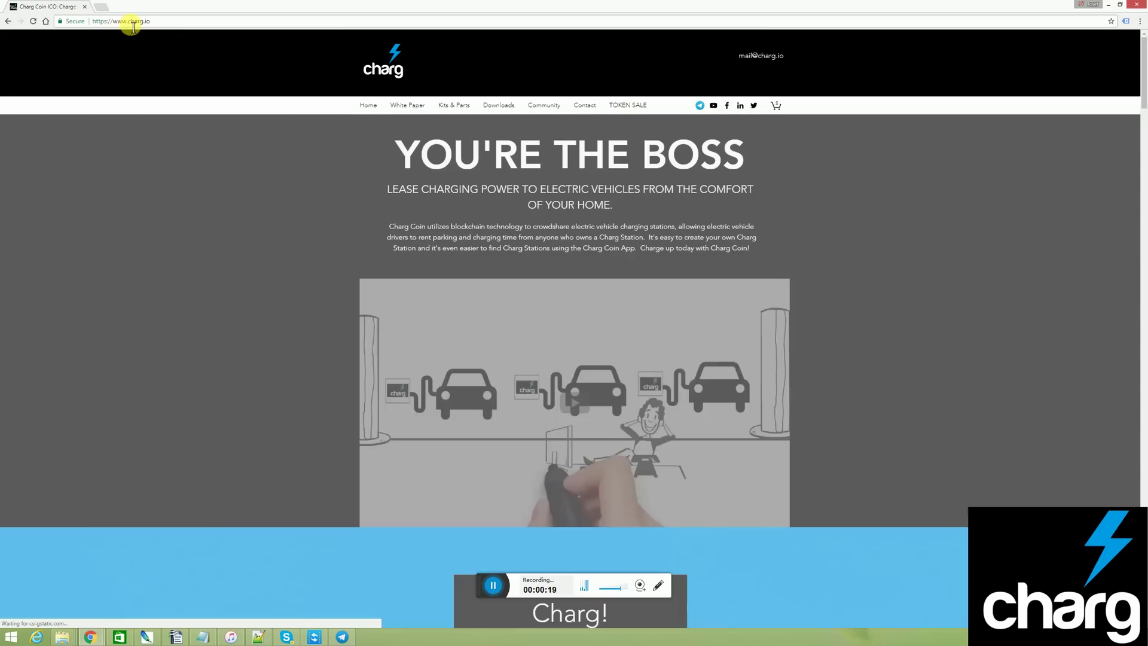
click(149, 24)
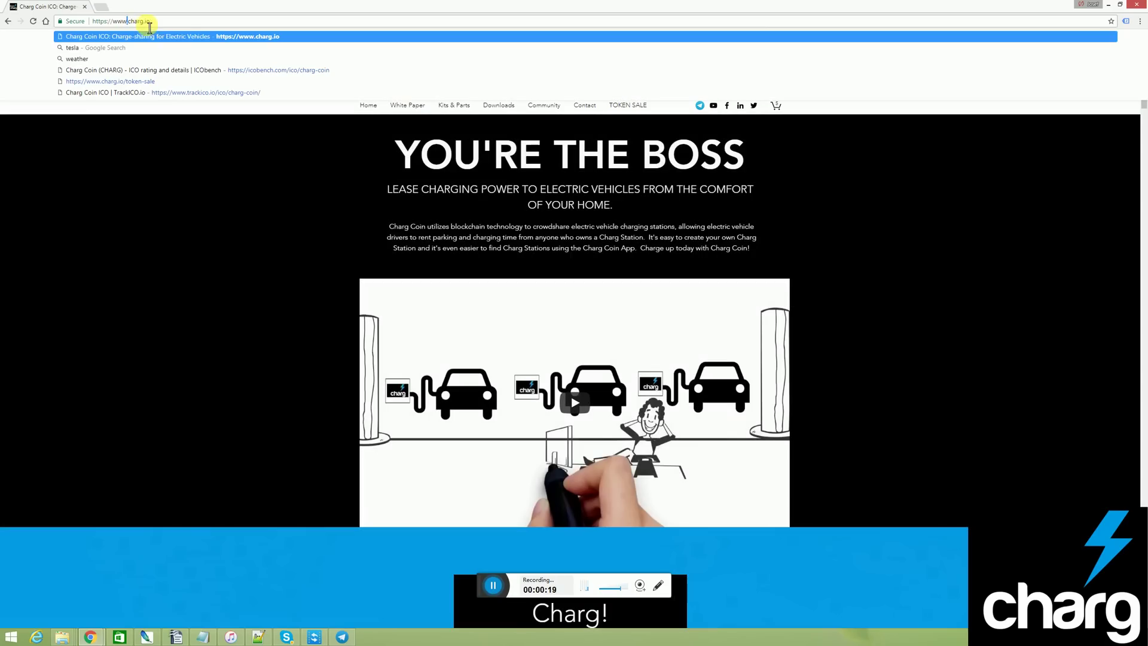
key(Return)
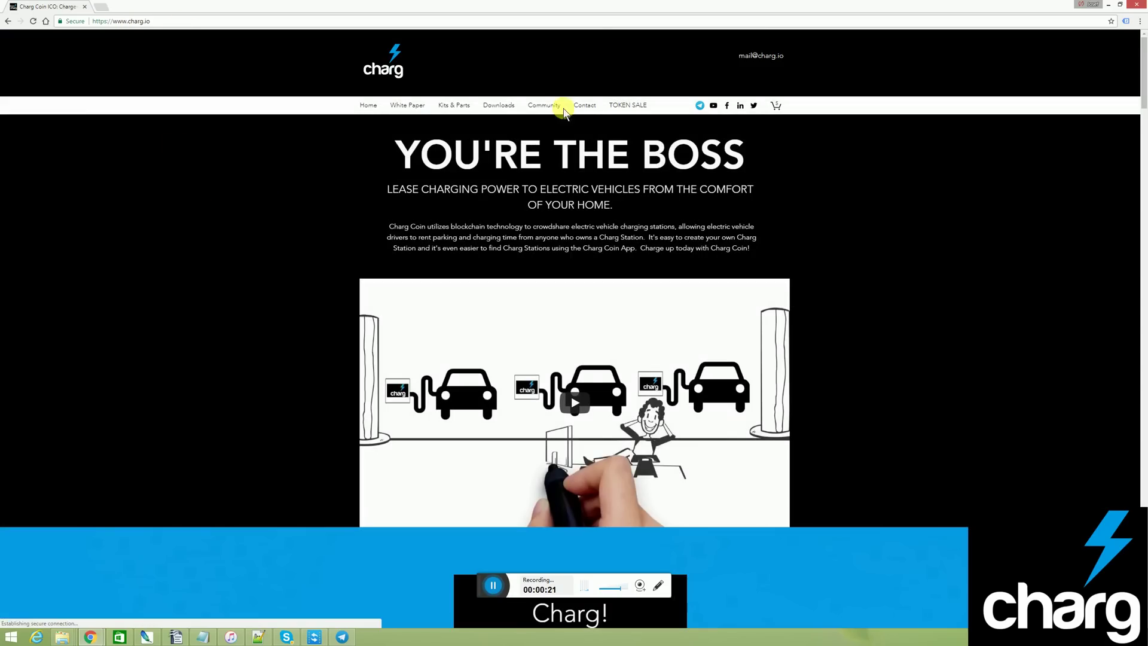
click(628, 106)
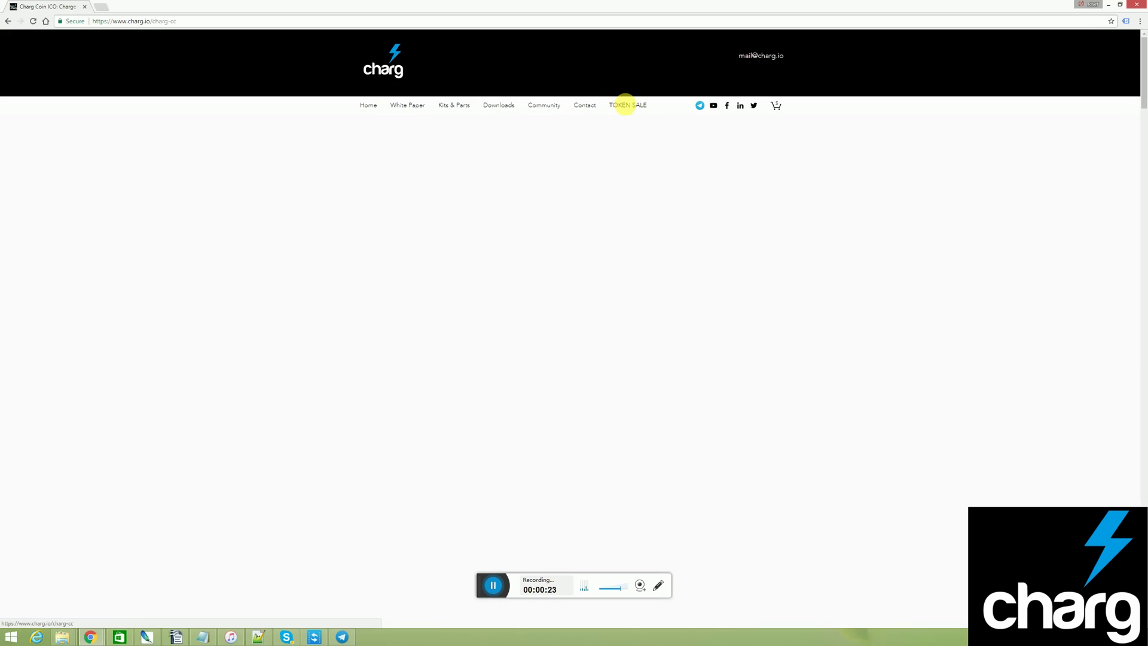
Step: Select the Ethereum contract address and 200,000 gas limit, then switch to the Writer guide
scroll(876, 248, down, 5)
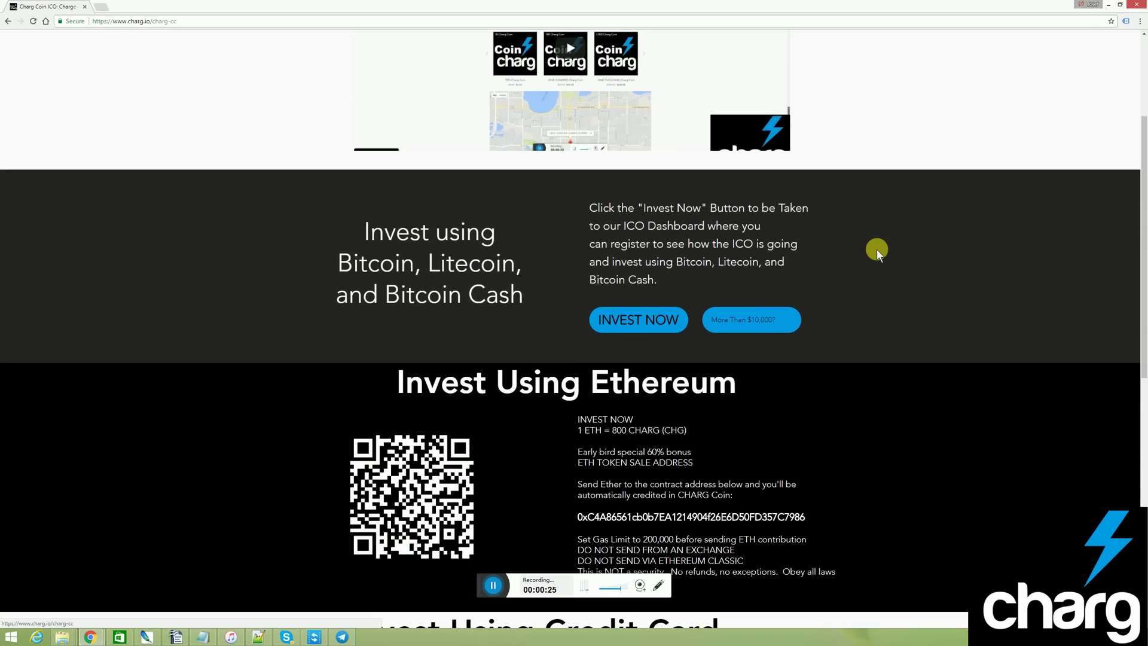
scroll(877, 249, down, 2)
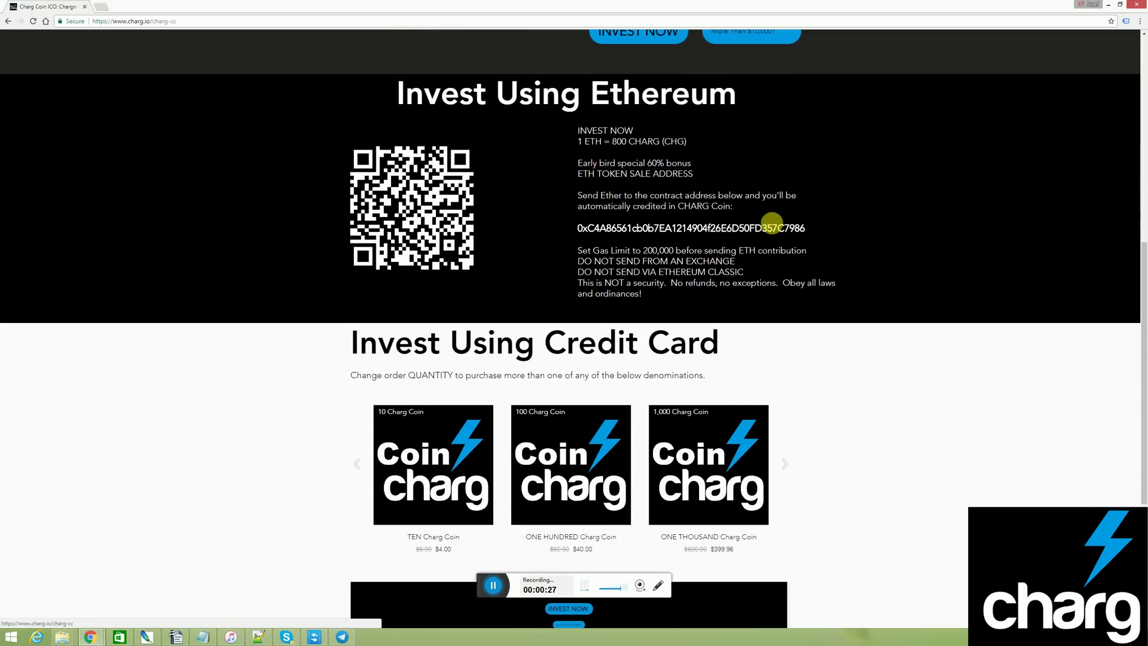
double_click(700, 229)
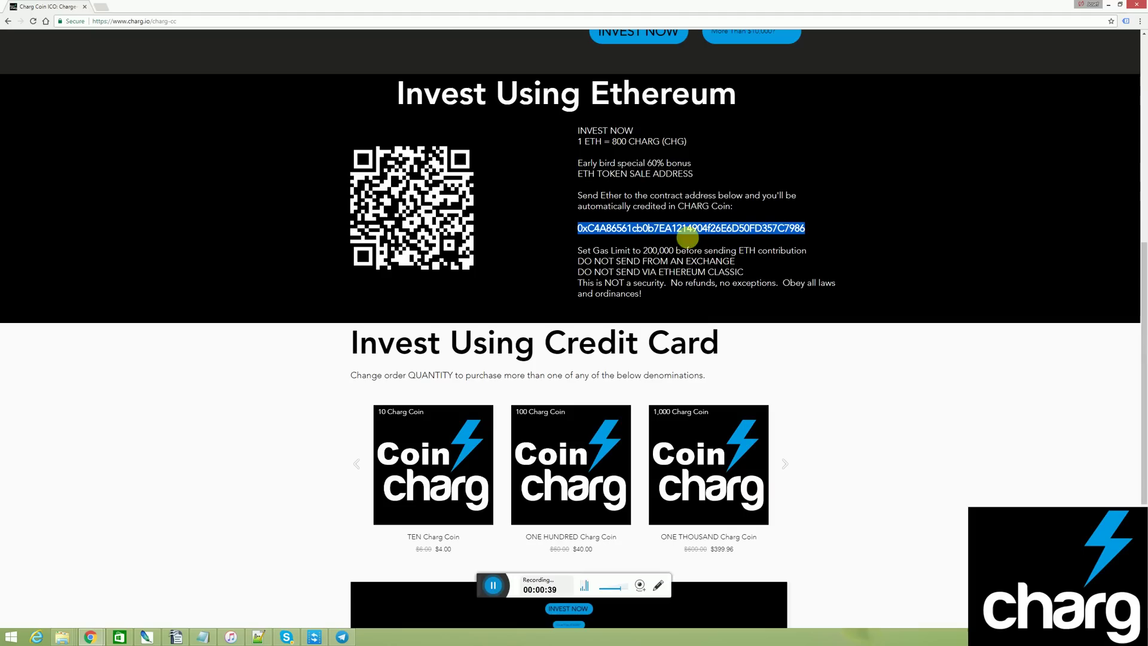
double_click(650, 252)
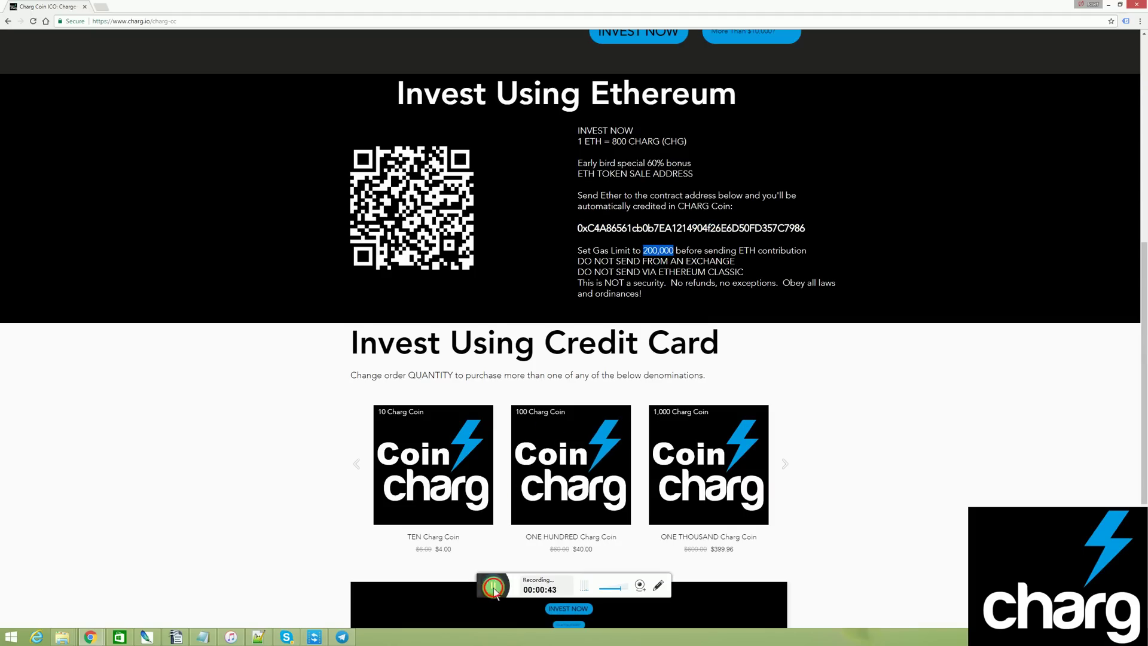
key(alt+Tab)
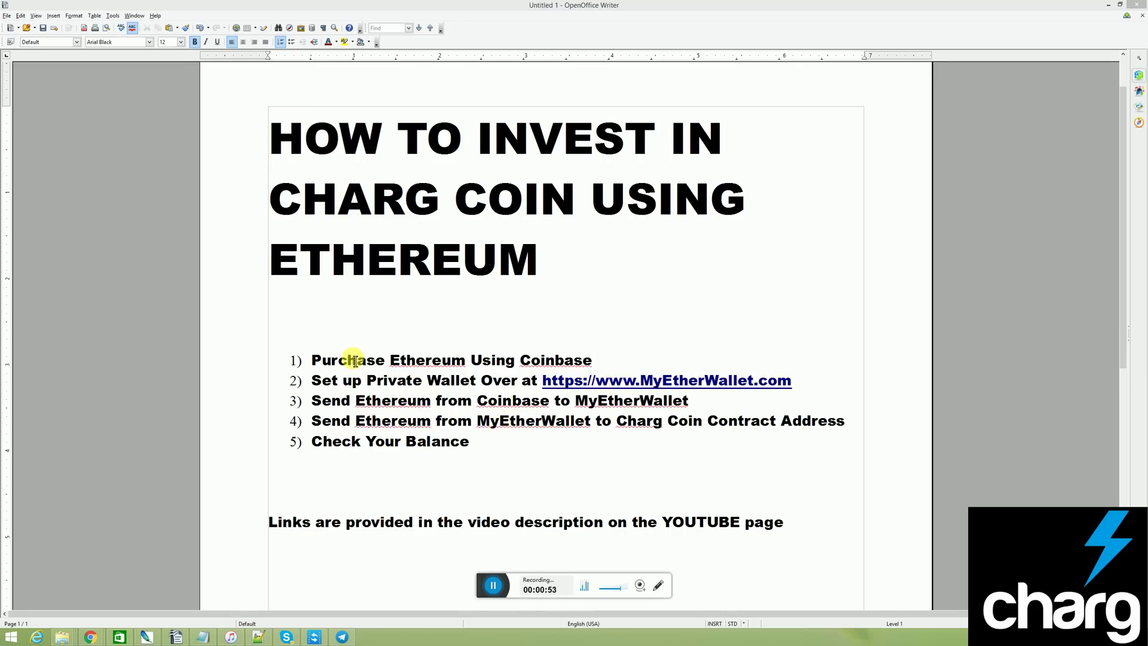
drag(310, 361, 600, 361)
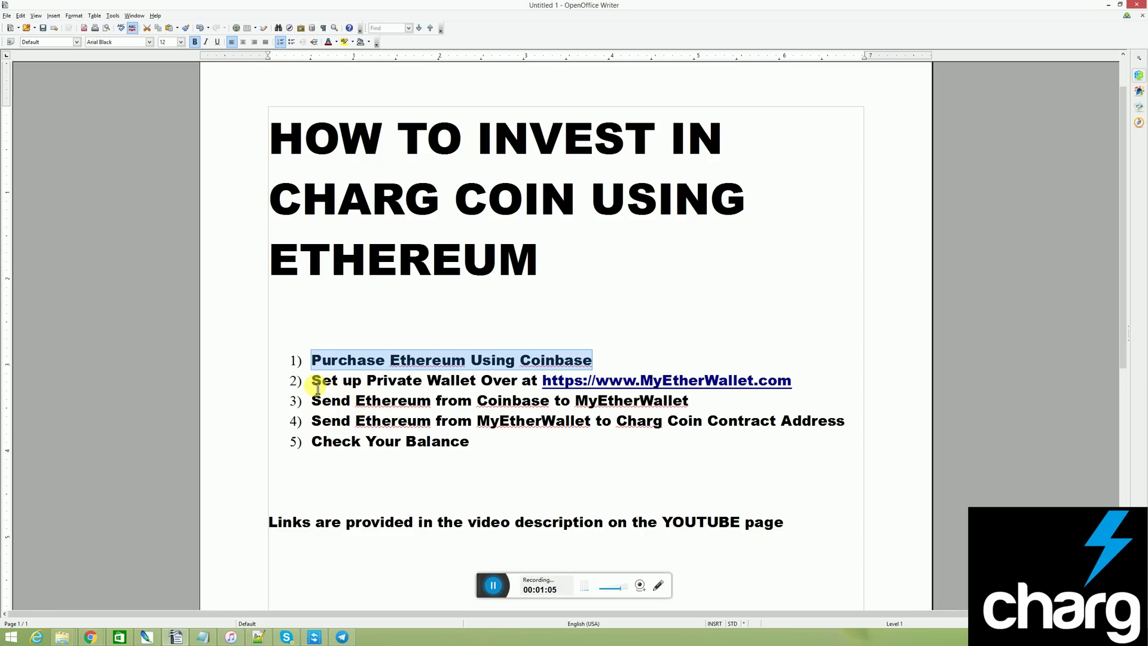
drag(317, 387, 802, 383)
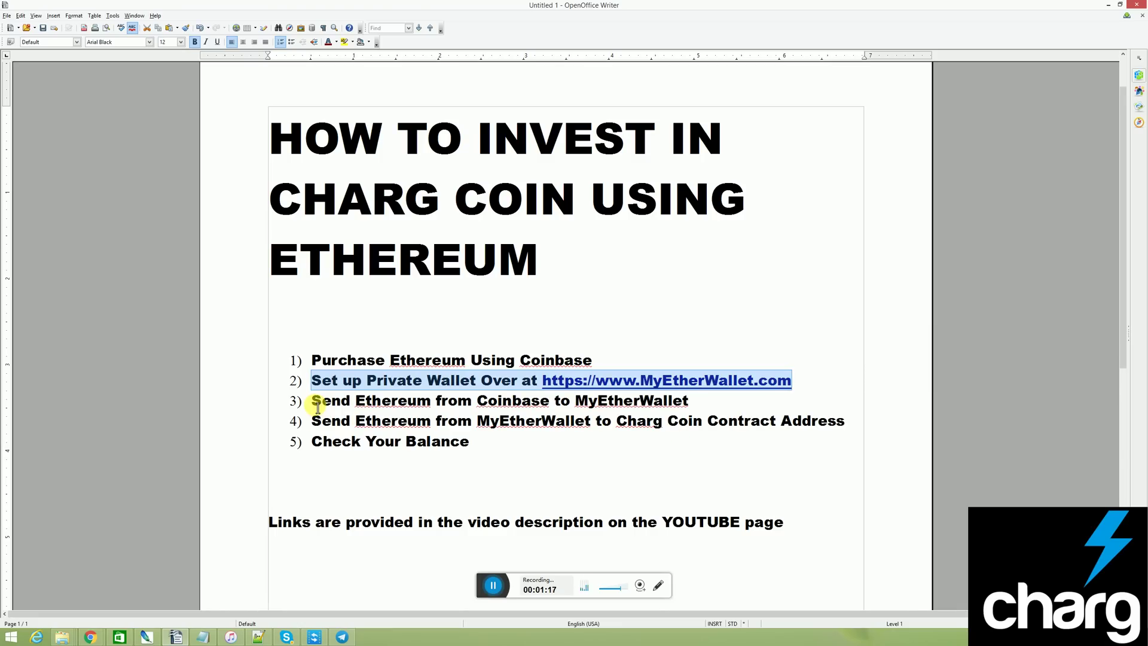
click(312, 402)
drag(317, 407, 704, 405)
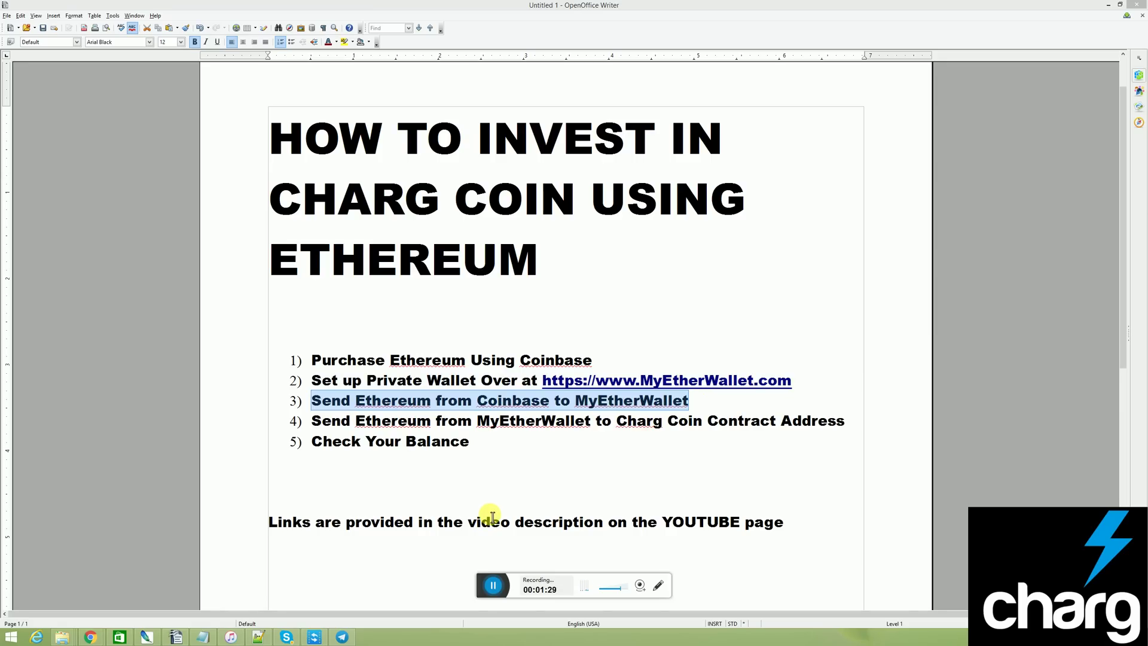
drag(311, 420, 850, 424)
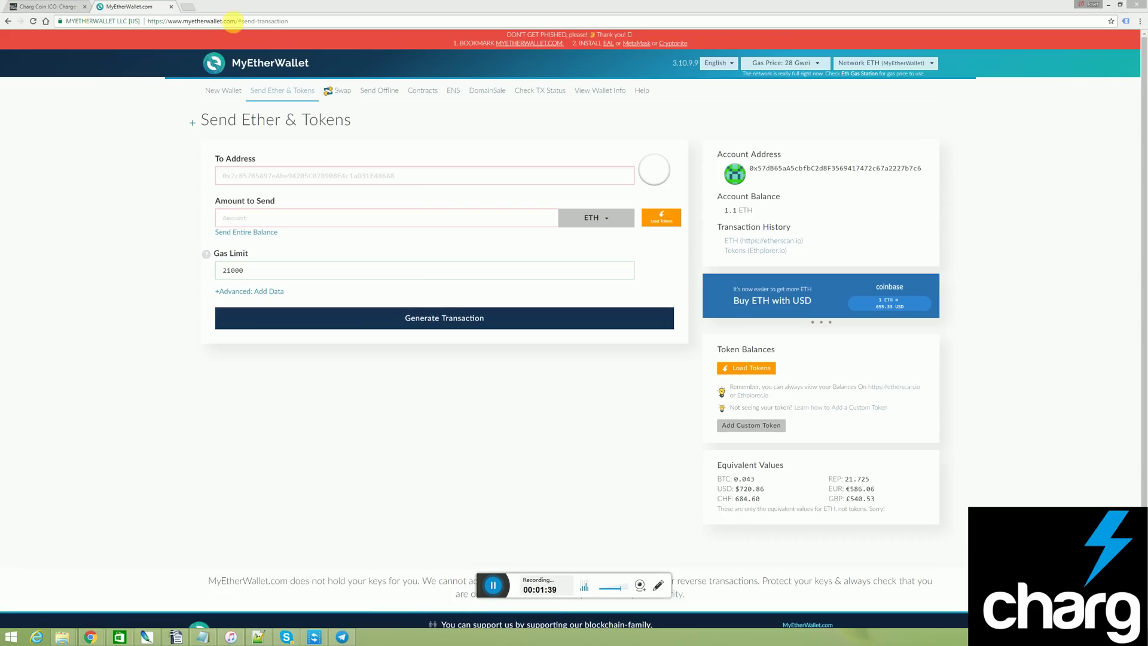
Step: Highlight the 1.1 ETH account balance on MyEtherWallet, then return to the Charg tab
click(240, 23)
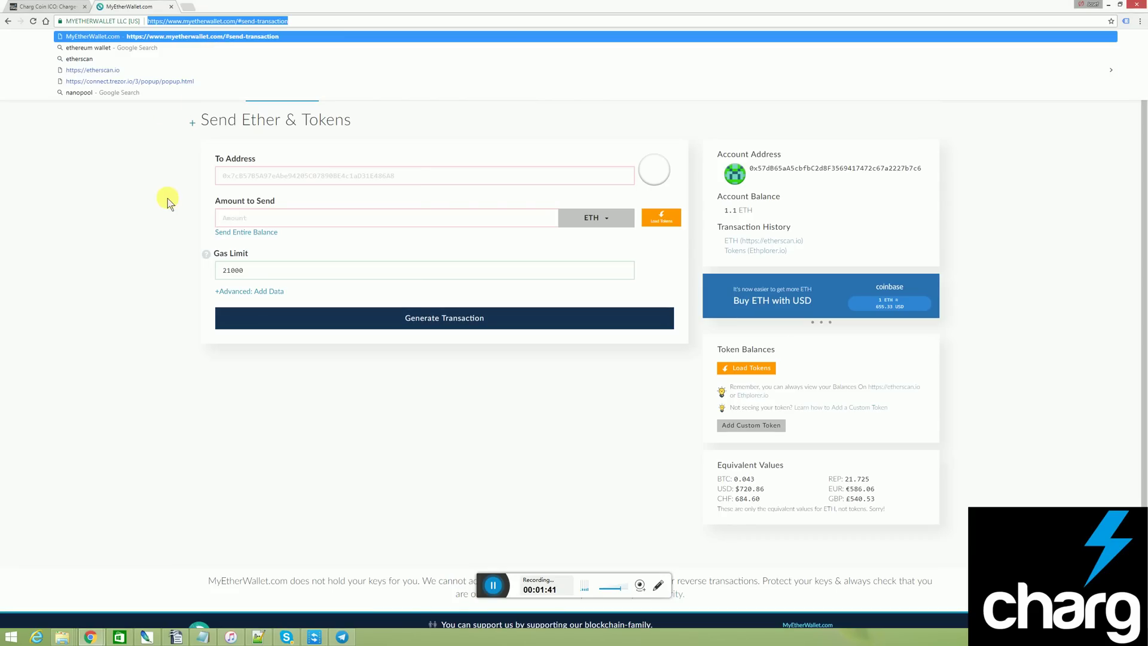
click(238, 23)
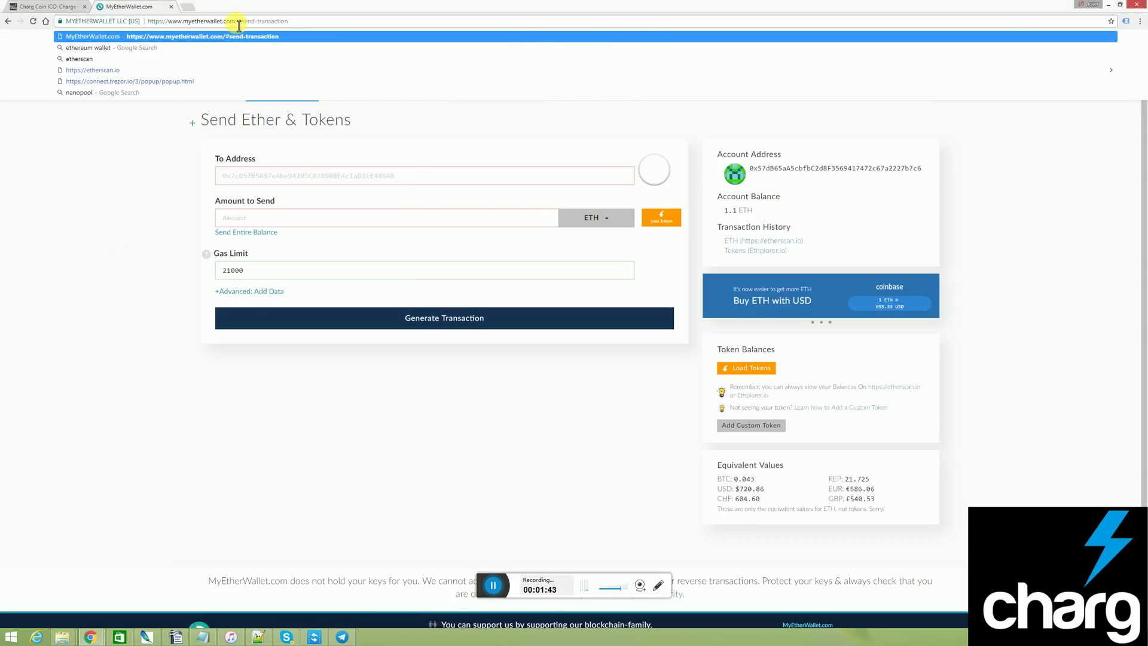
click(118, 261)
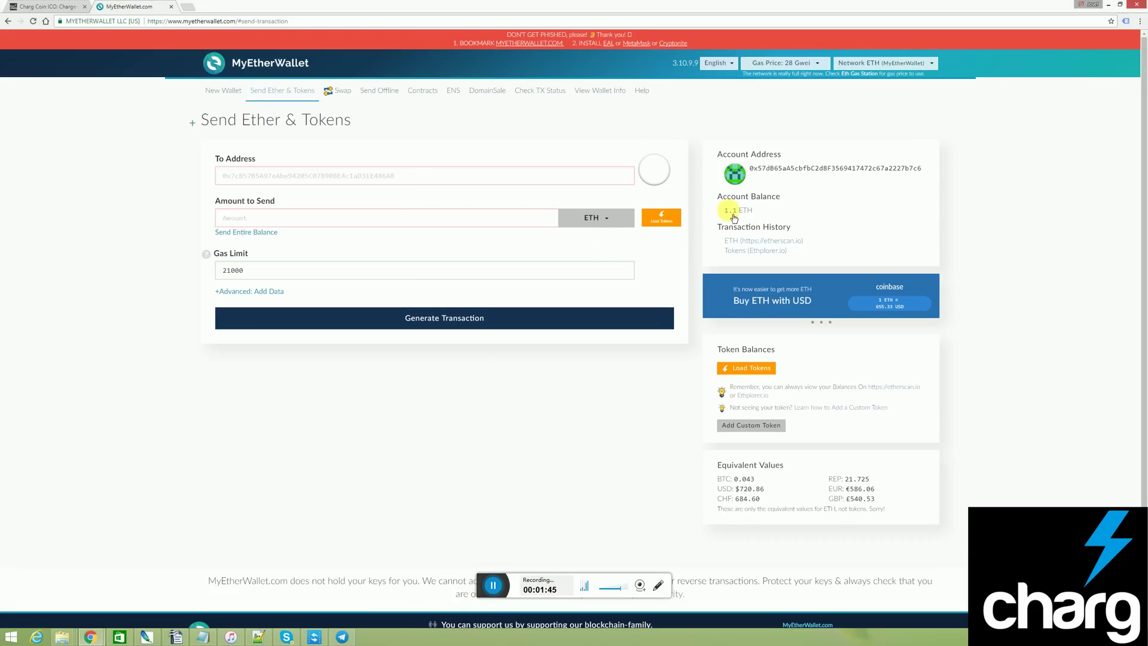
drag(720, 210, 767, 218)
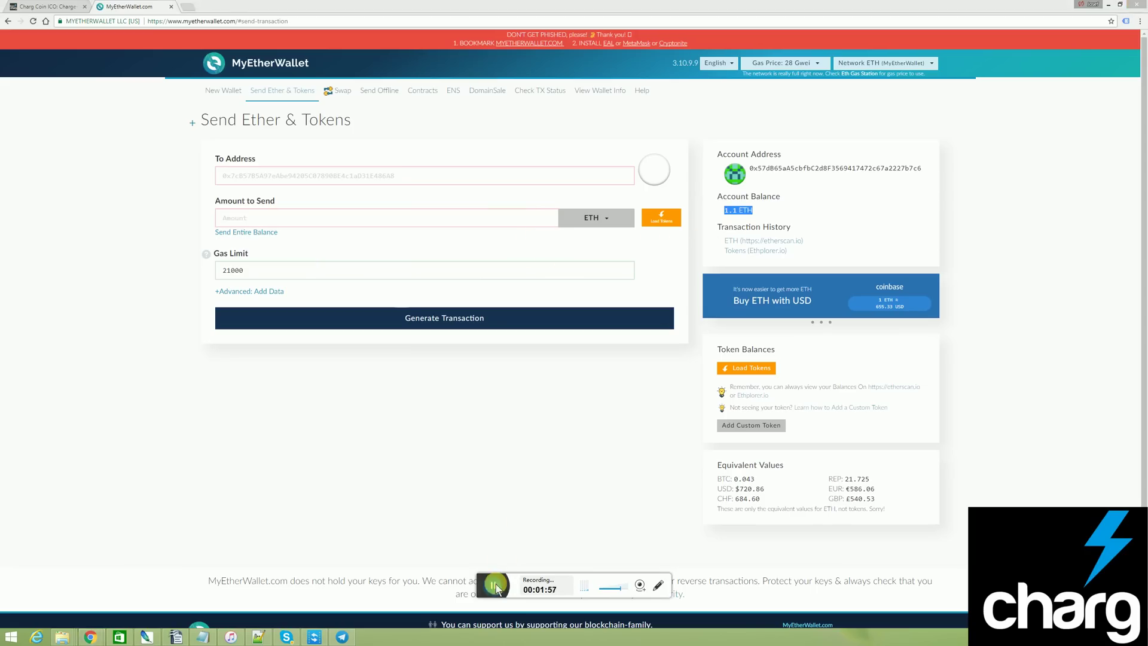
key(ctrl+shift+Tab)
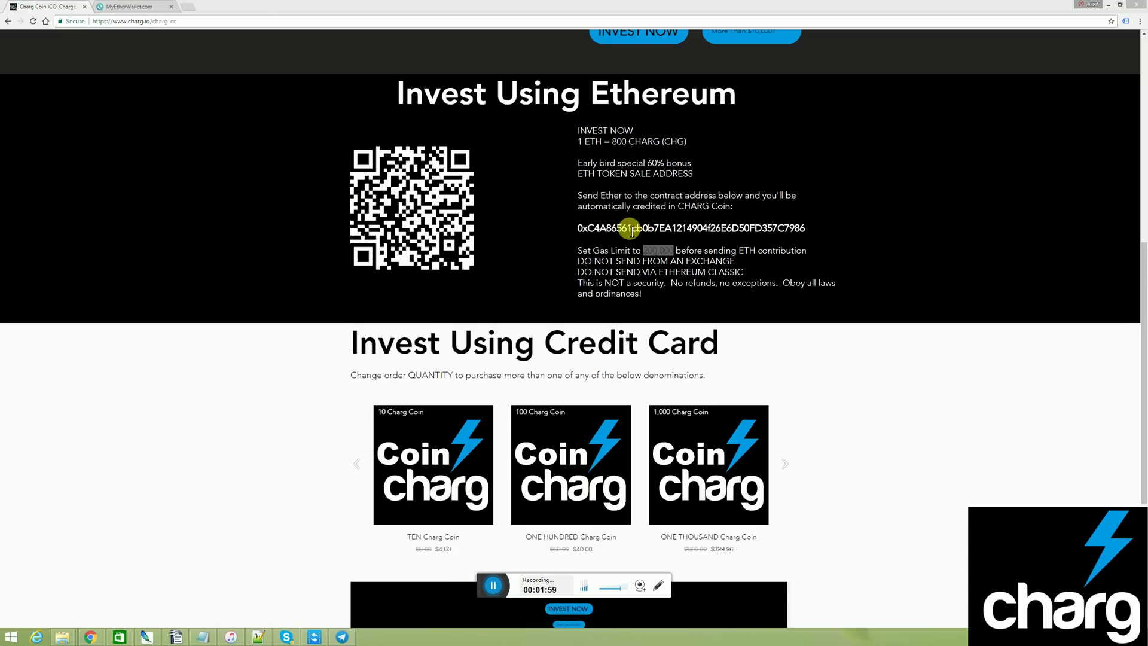
Step: Copy the Charg contract address and paste it into MyEtherWallet's To Address field
double_click(630, 233)
right_click(631, 235)
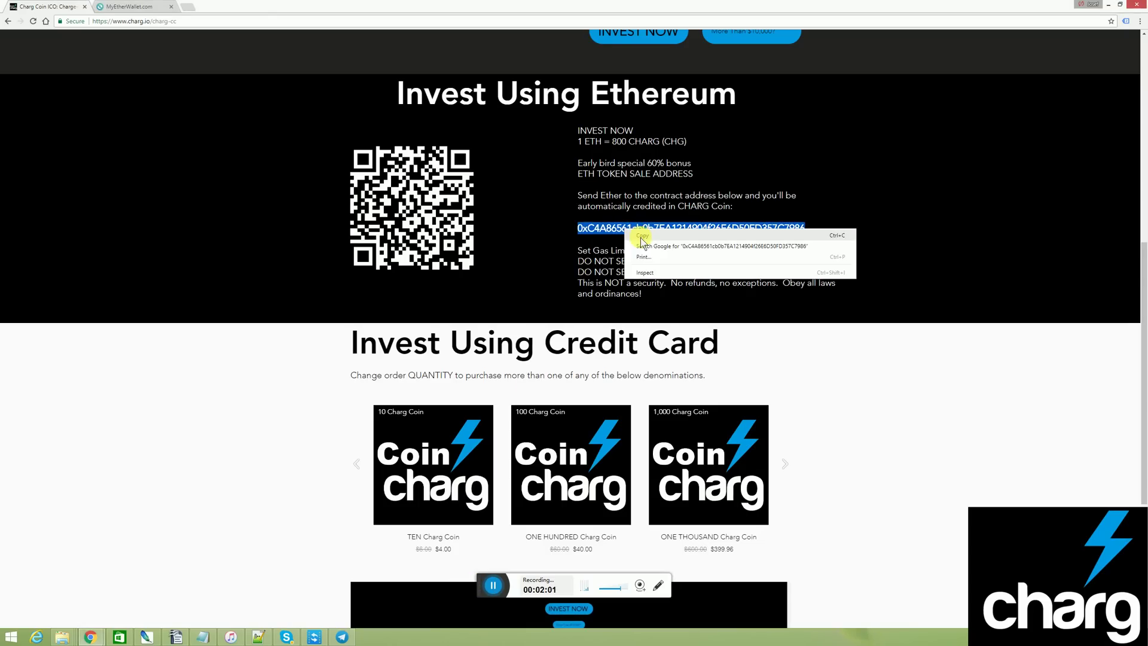
click(640, 238)
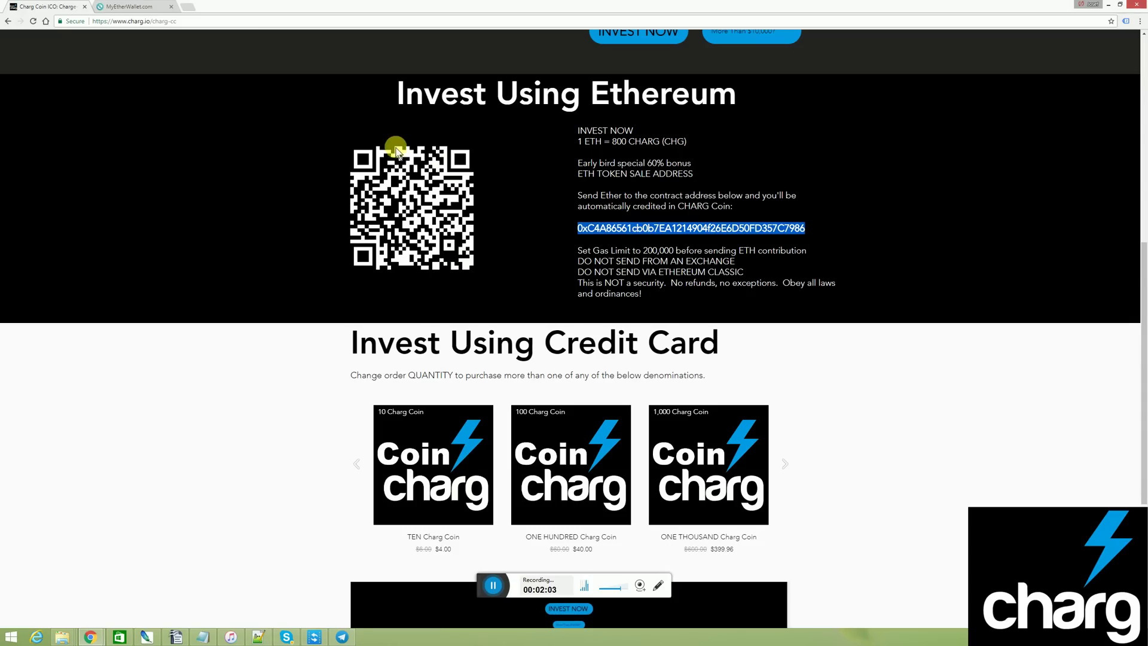
click(142, 12)
click(256, 179)
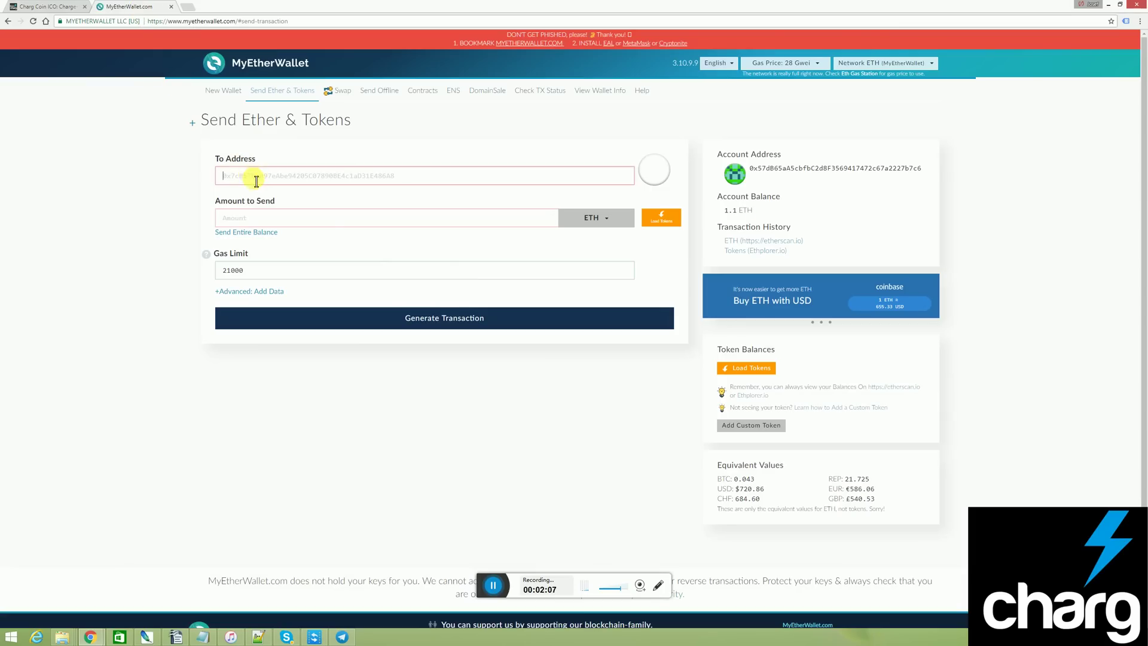
right_click(256, 179)
click(280, 232)
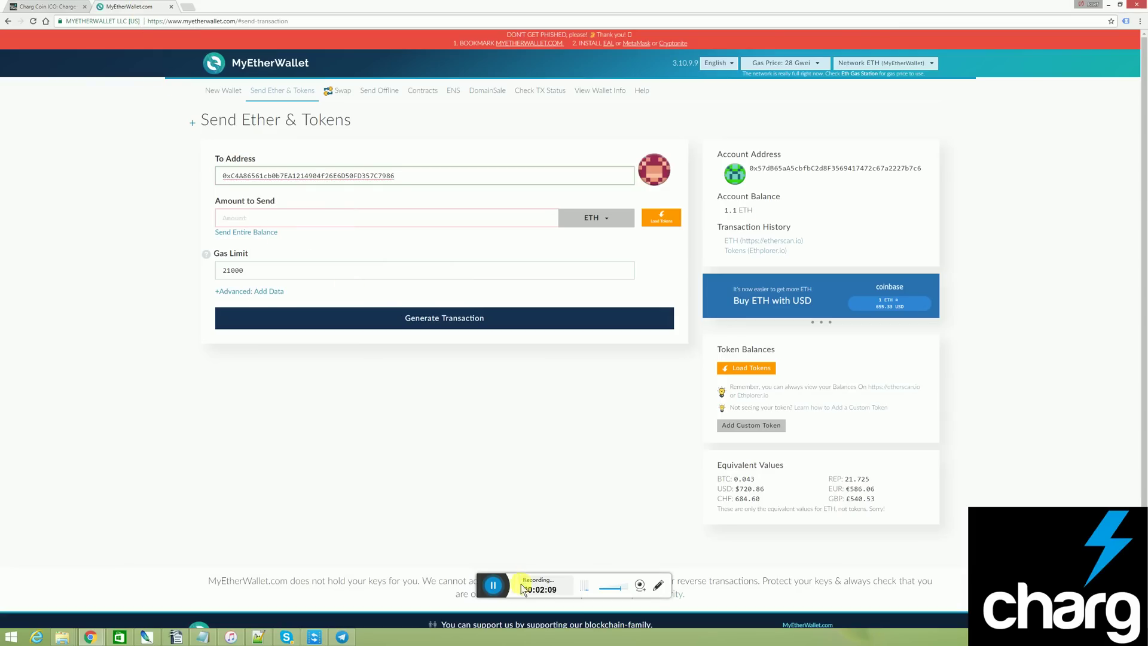
Step: Replace the 21000 gas limit with 200000 copied from Charg, and enter 1 ETH
key(ctrl+Tab)
drag(643, 251, 673, 252)
right_click(669, 252)
click(693, 260)
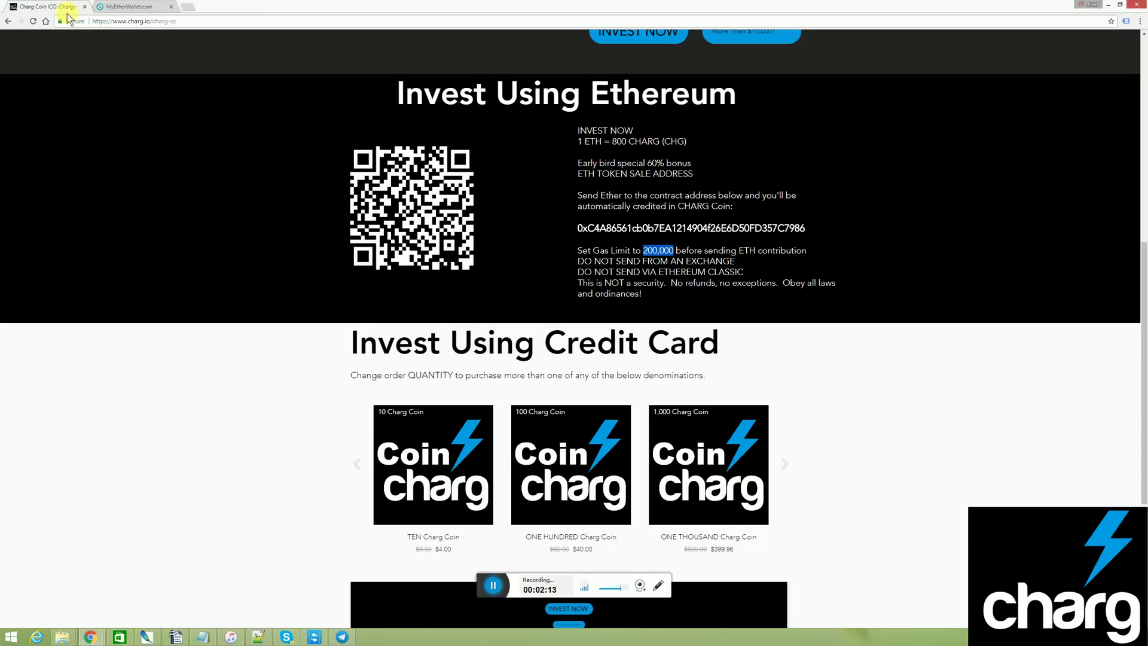
click(128, 6)
double_click(273, 269)
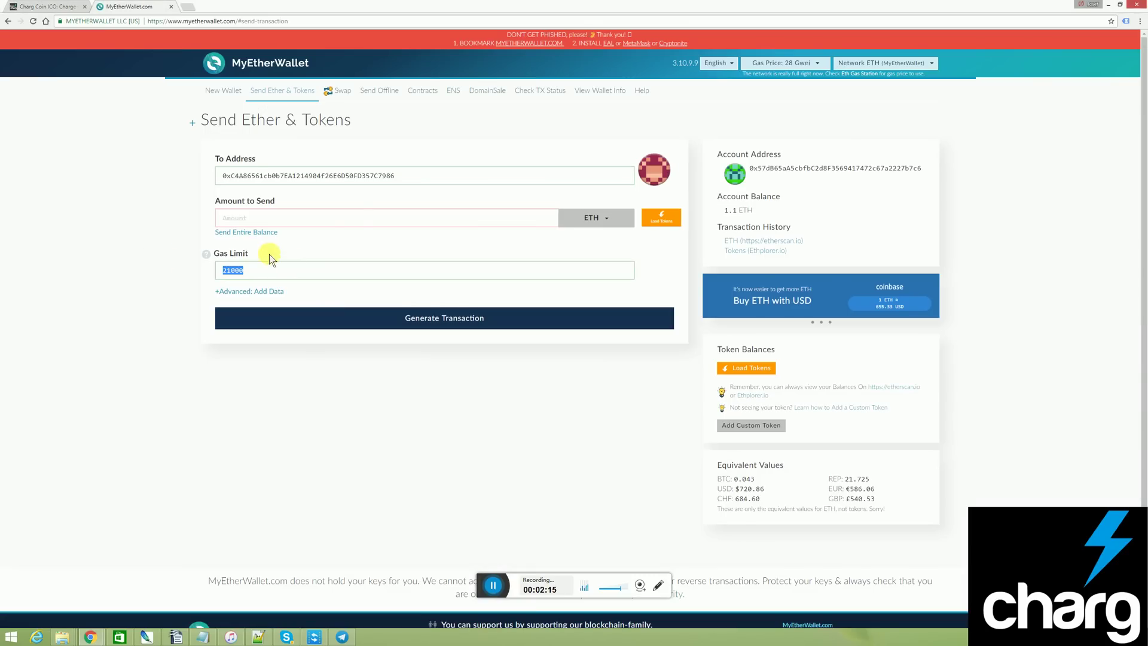
key(ctrl+v)
click(238, 270)
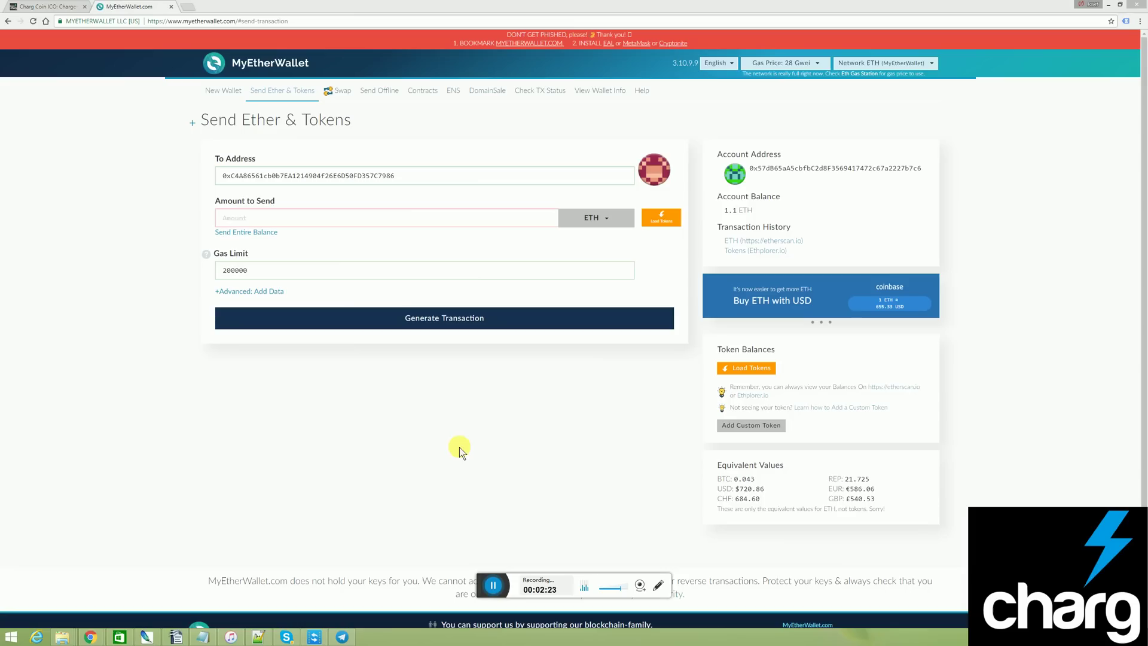
text(1)
Step: Generate, send and confirm the 1 ETH transaction, then view it on Etherscan
click(433, 327)
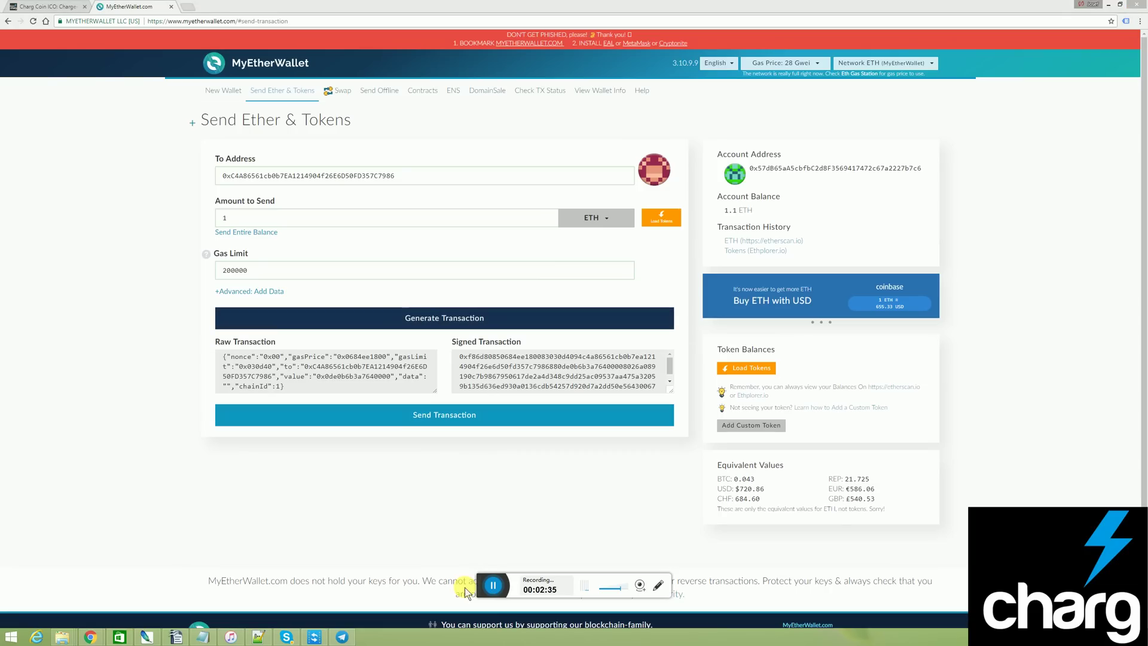
click(433, 418)
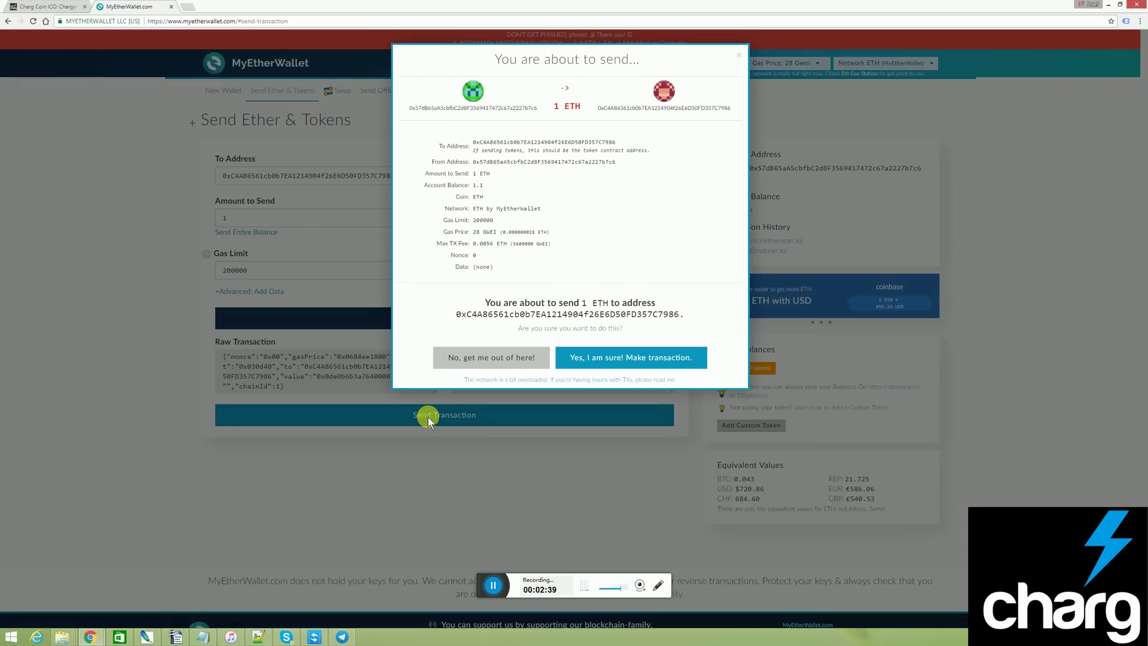
click(605, 360)
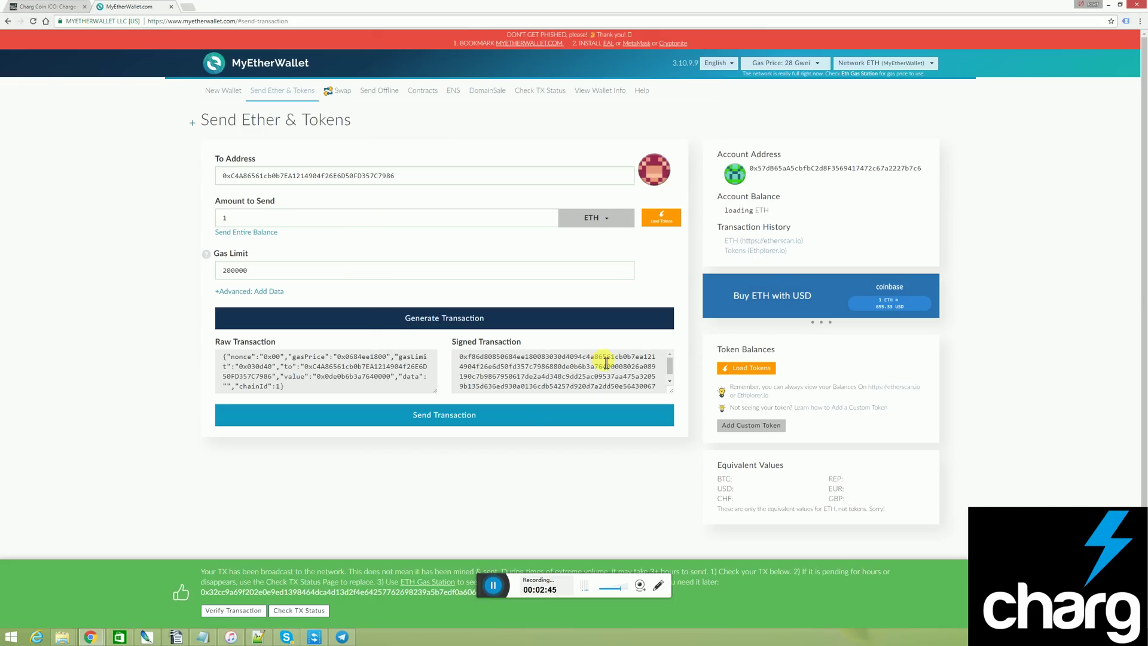
click(238, 614)
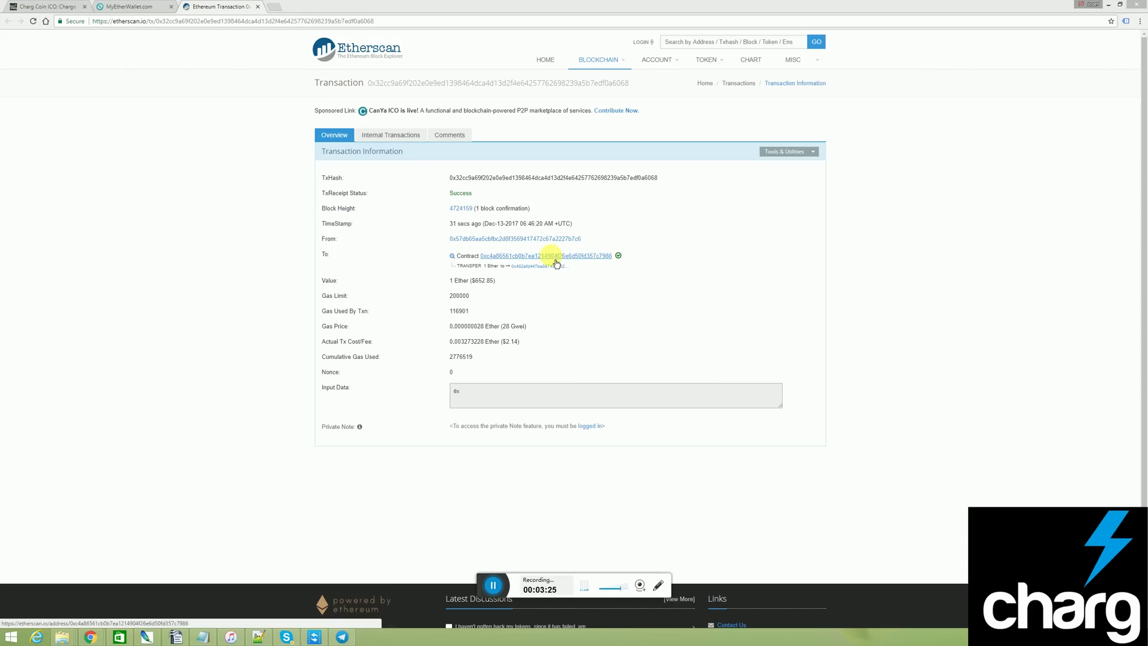
Step: Open the Charg contract's address page from the successful 1 Ether transaction
click(526, 257)
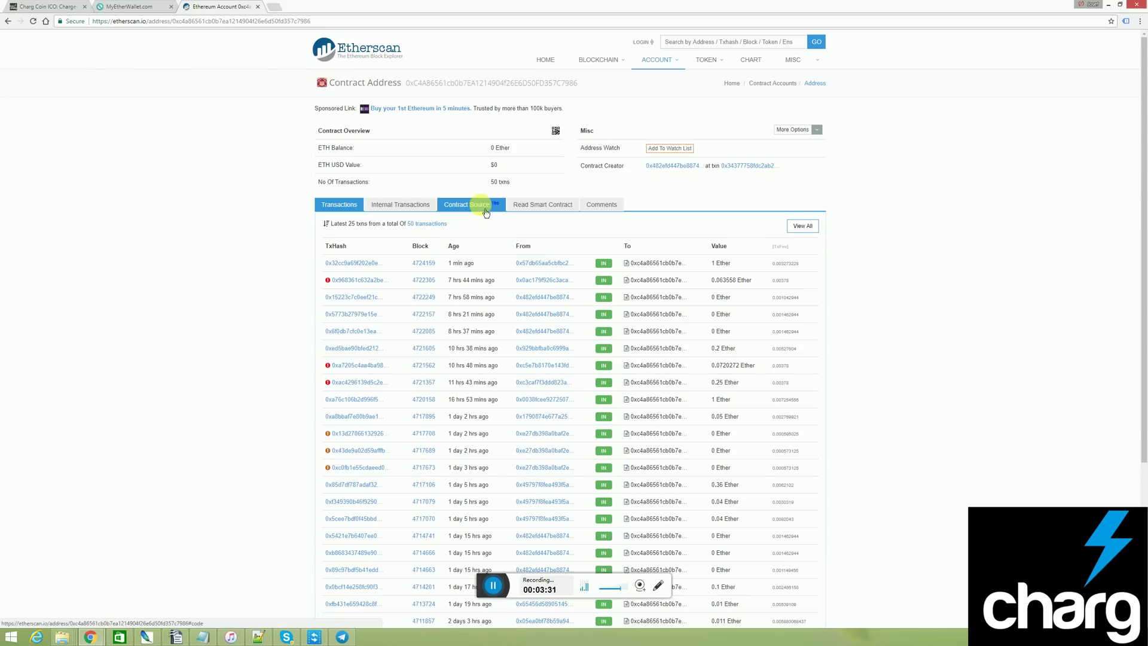
Step: Open Read Smart Contract and copy the wallet's account address from MyEtherWallet
click(533, 208)
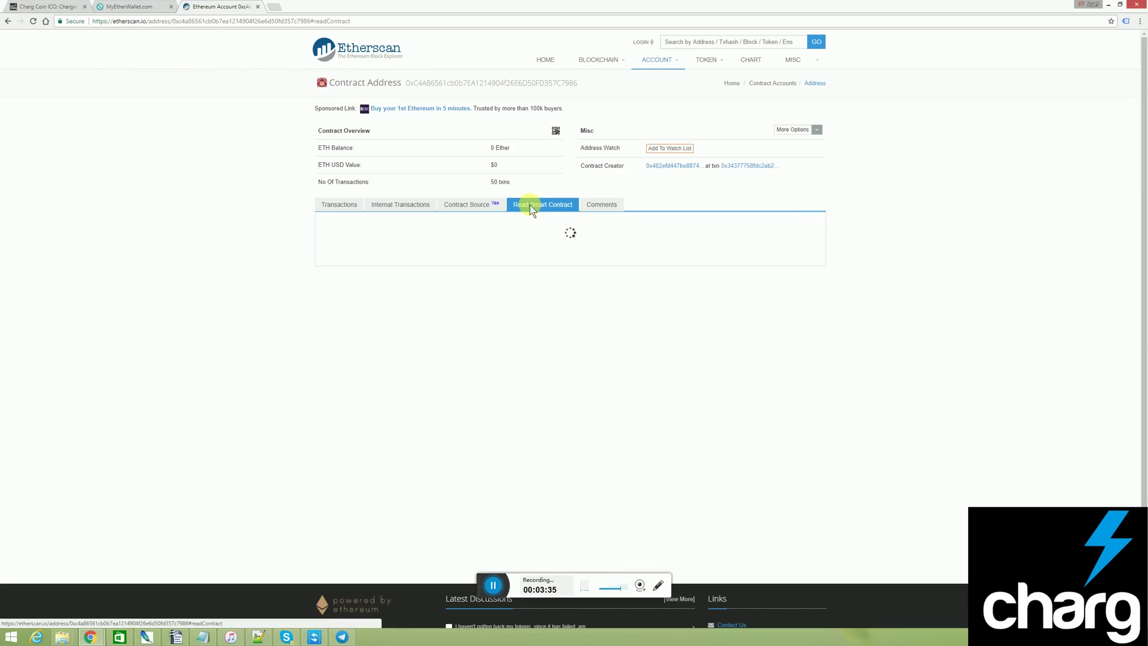
key(ctrl+shift+Tab)
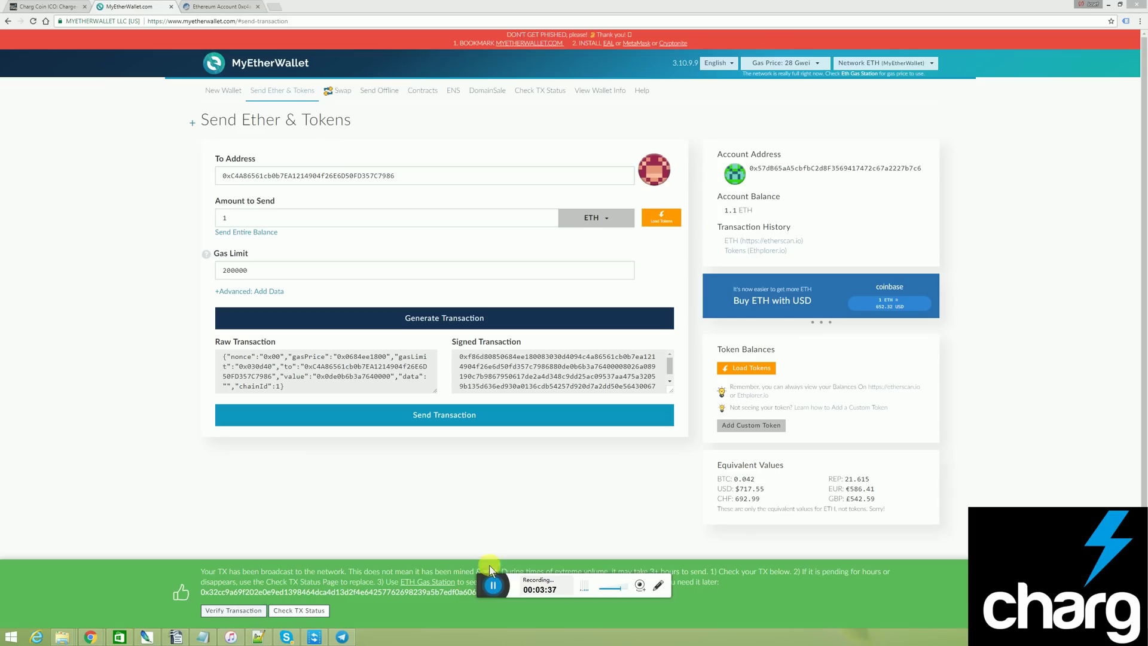
double_click(825, 170)
right_click(823, 167)
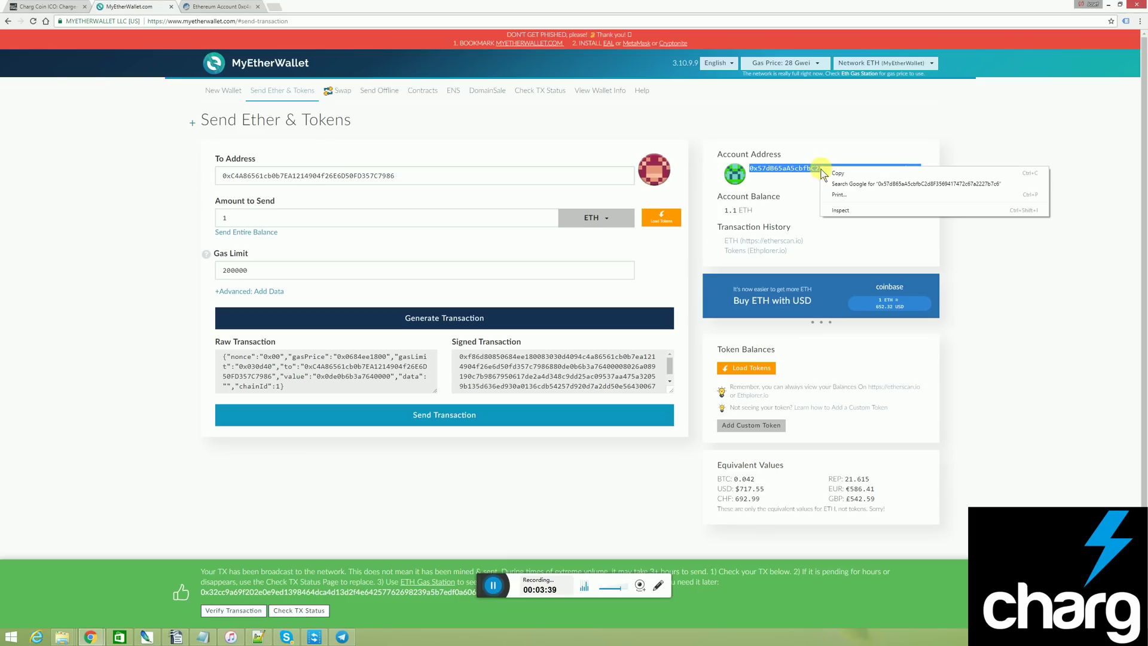
click(832, 174)
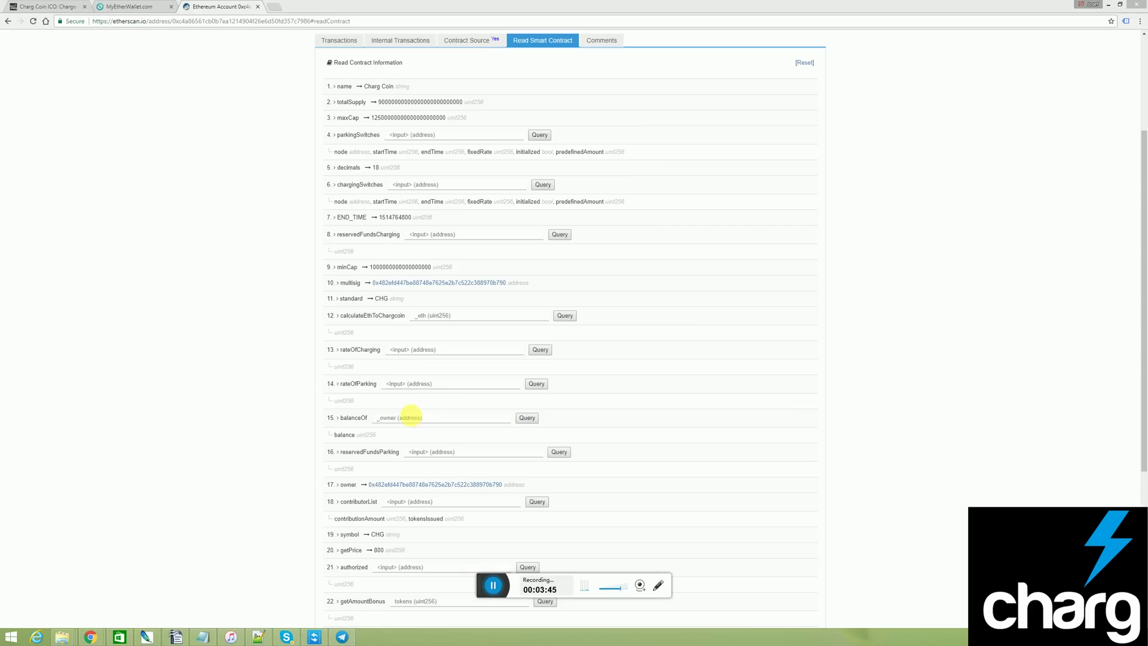
Step: Query balanceOf with the wallet address, showing 1700 tokens, then load MyEtherWallet's token balances
click(411, 419)
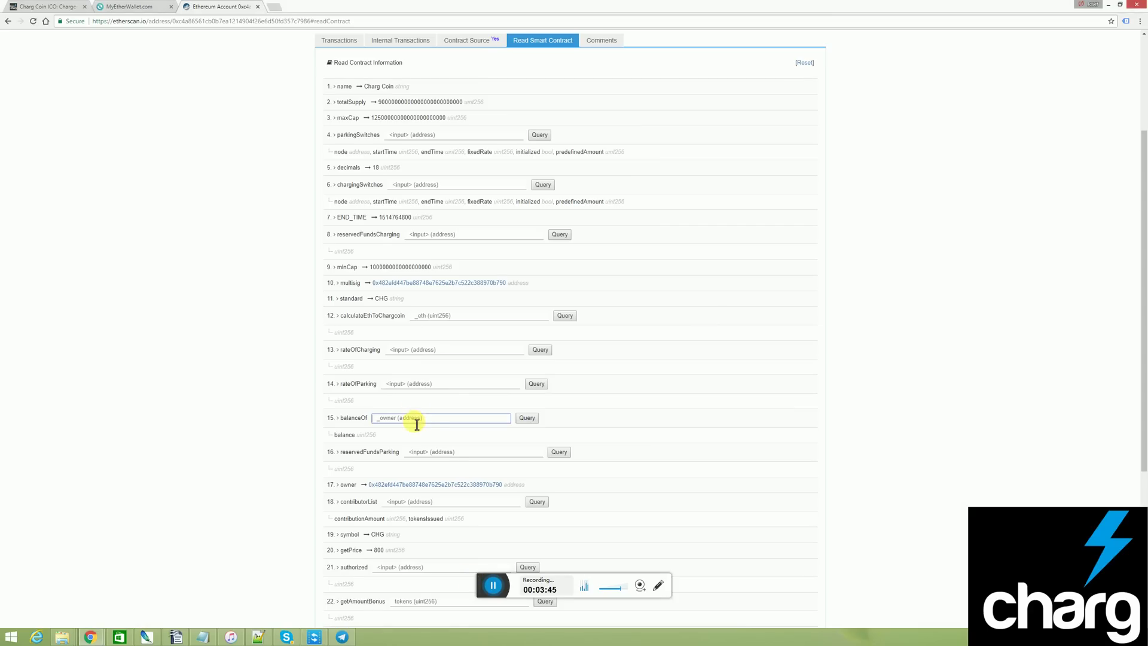
right_click(410, 420)
click(434, 473)
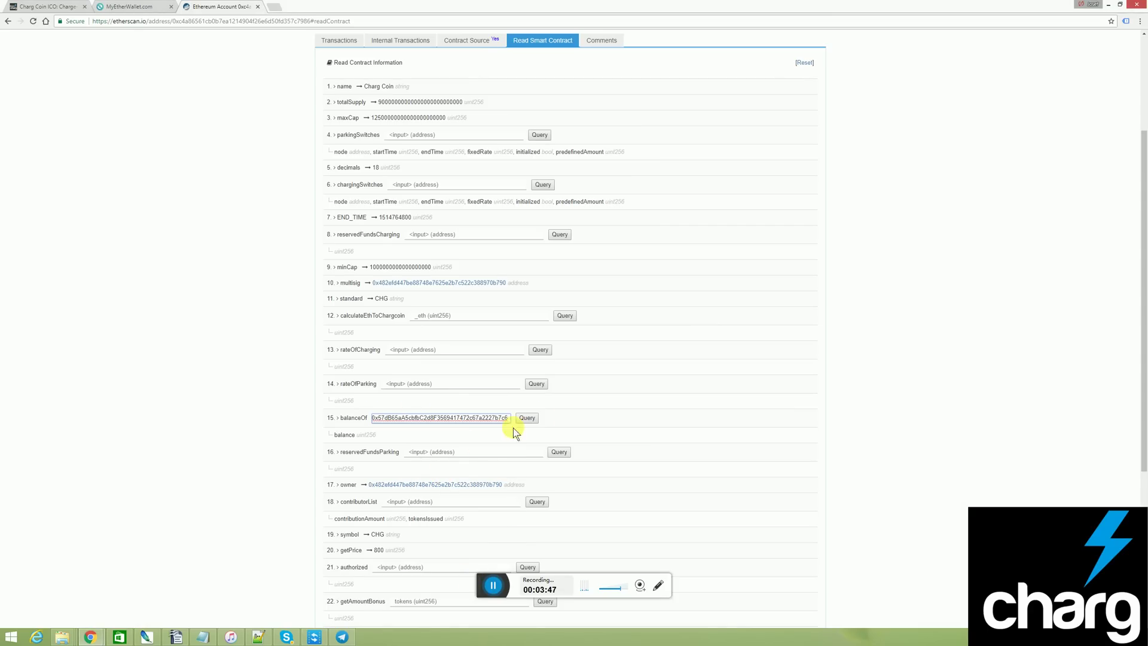
click(535, 429)
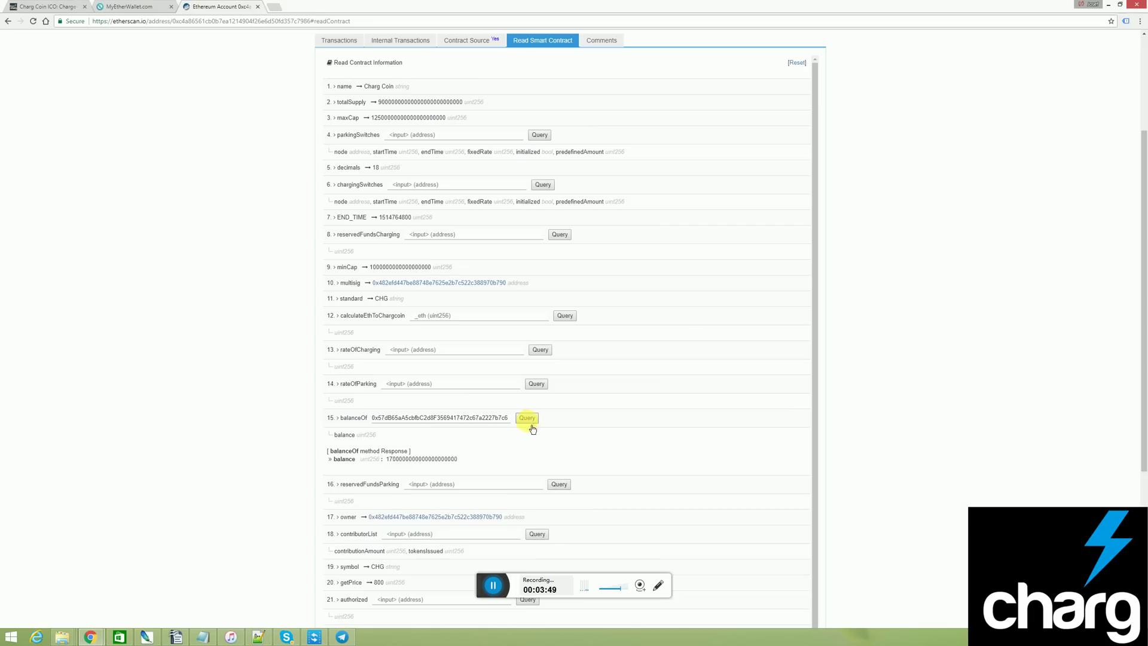
click(492, 586)
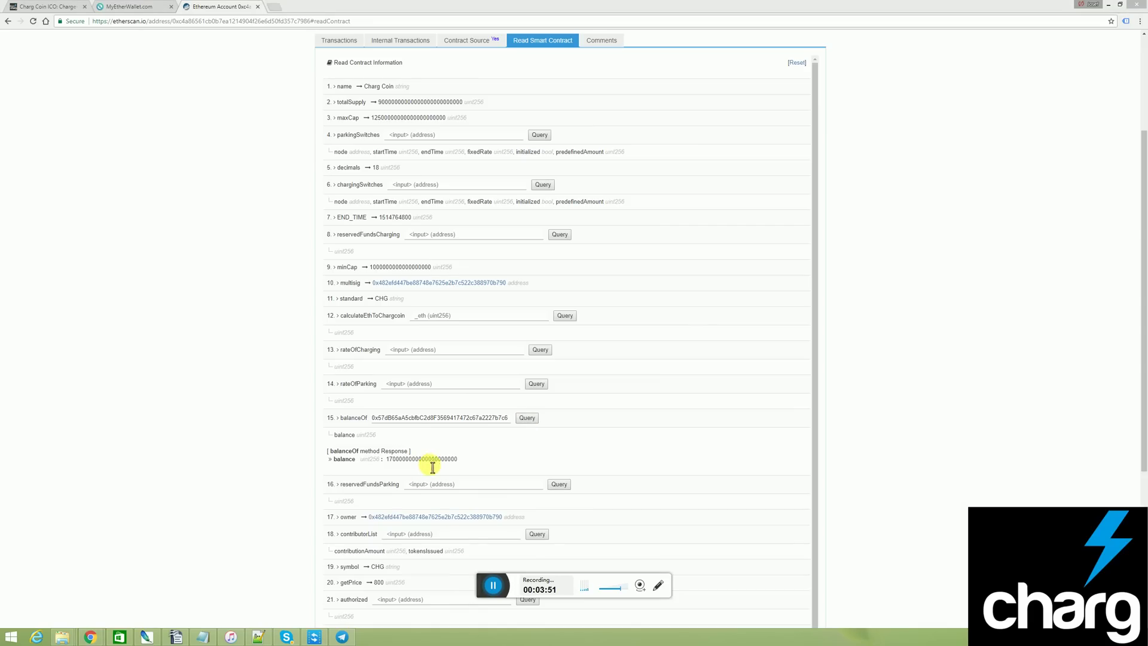
drag(457, 462, 412, 469)
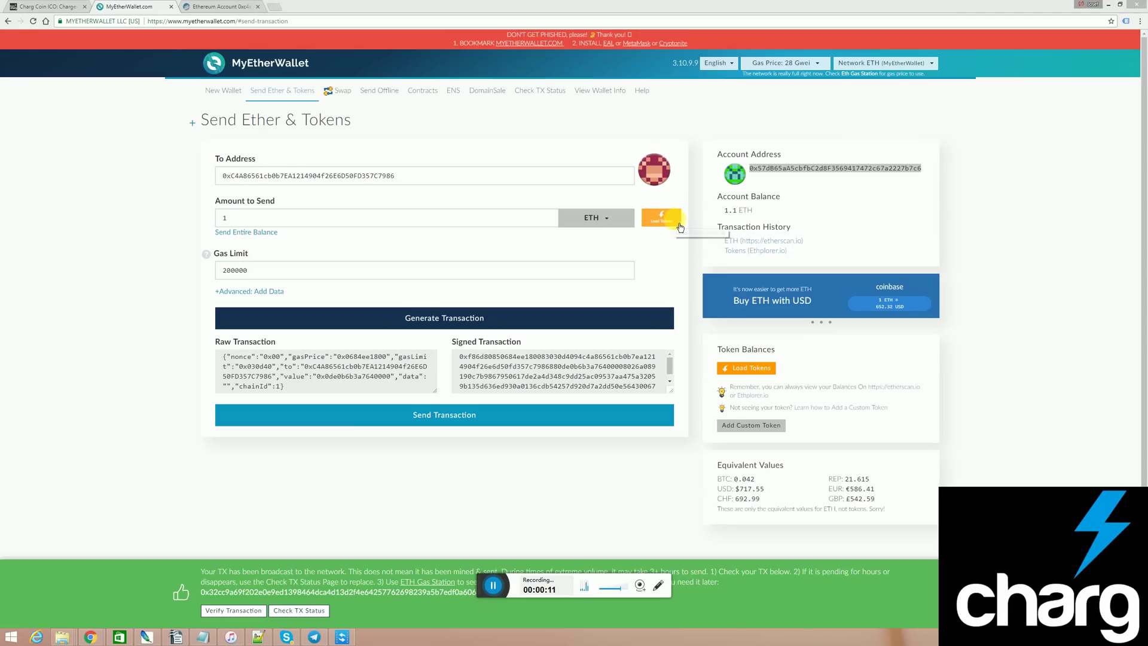
click(678, 222)
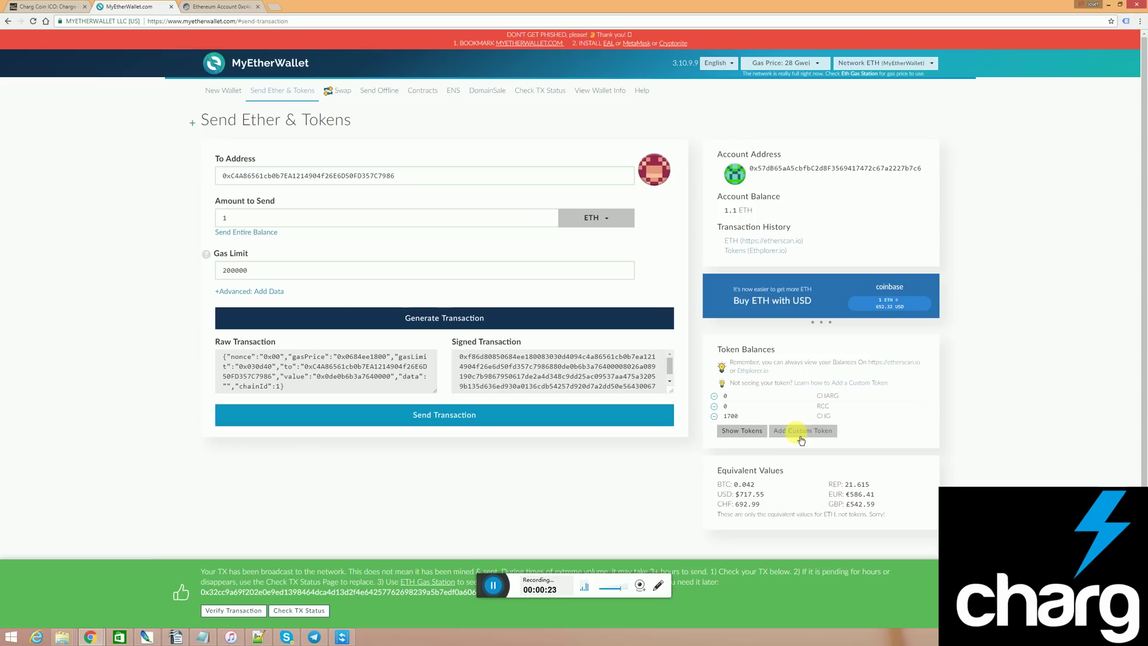
Step: Open the Add Custom Token form and copy the contract address from the Charg sale page
click(804, 431)
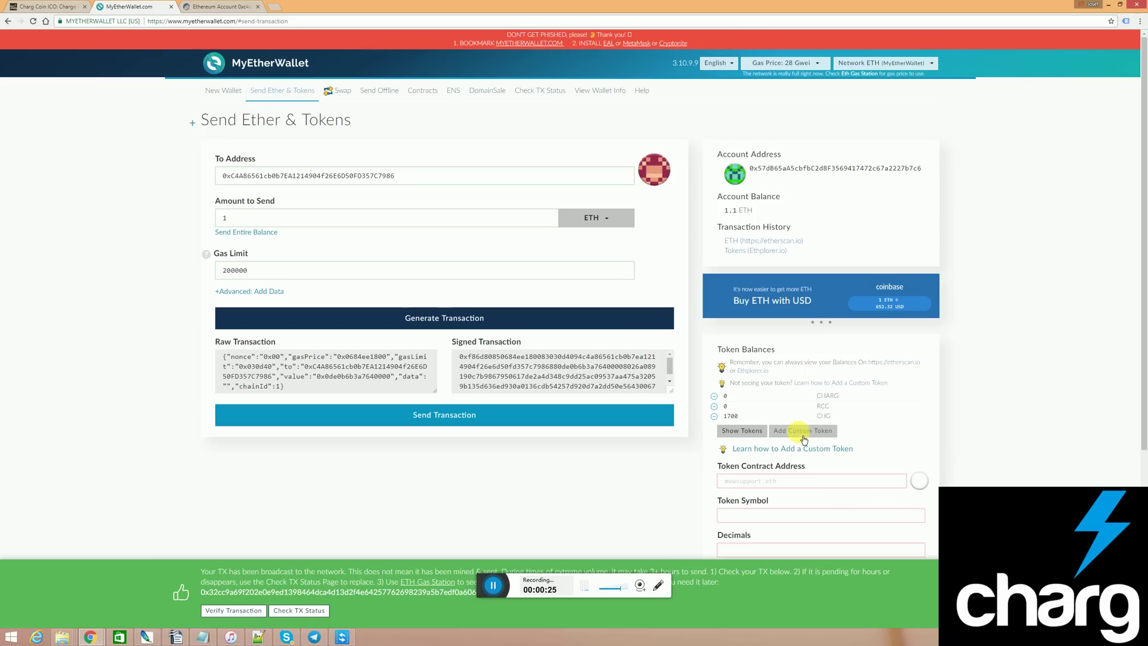
scroll(848, 442, down, 1)
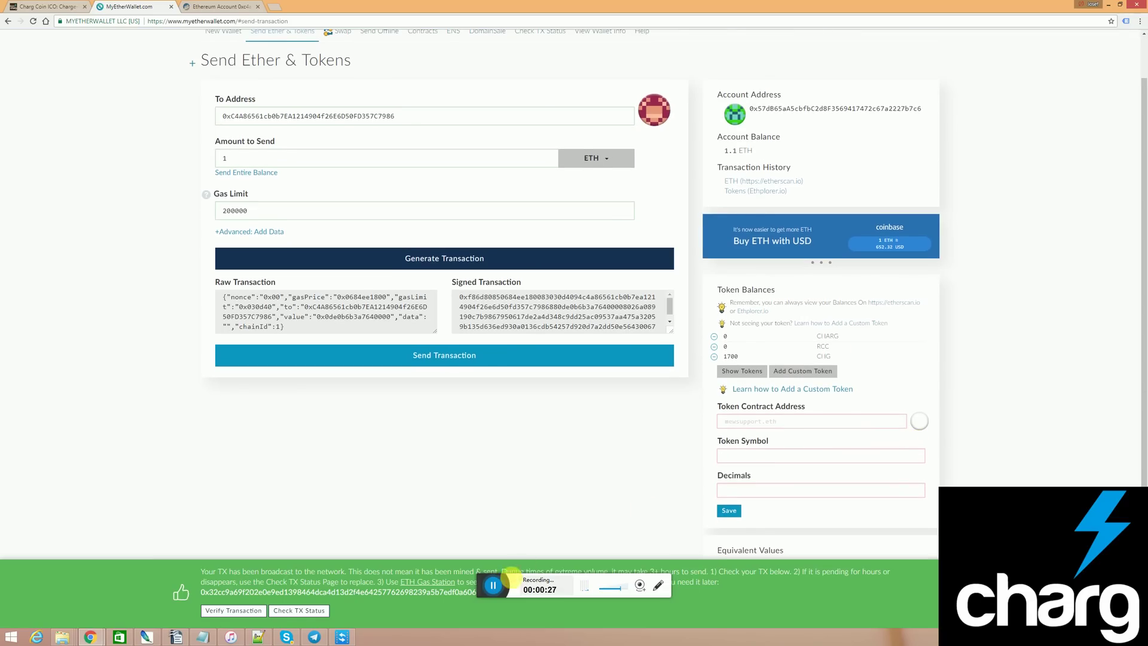
key(ctrl+Tab)
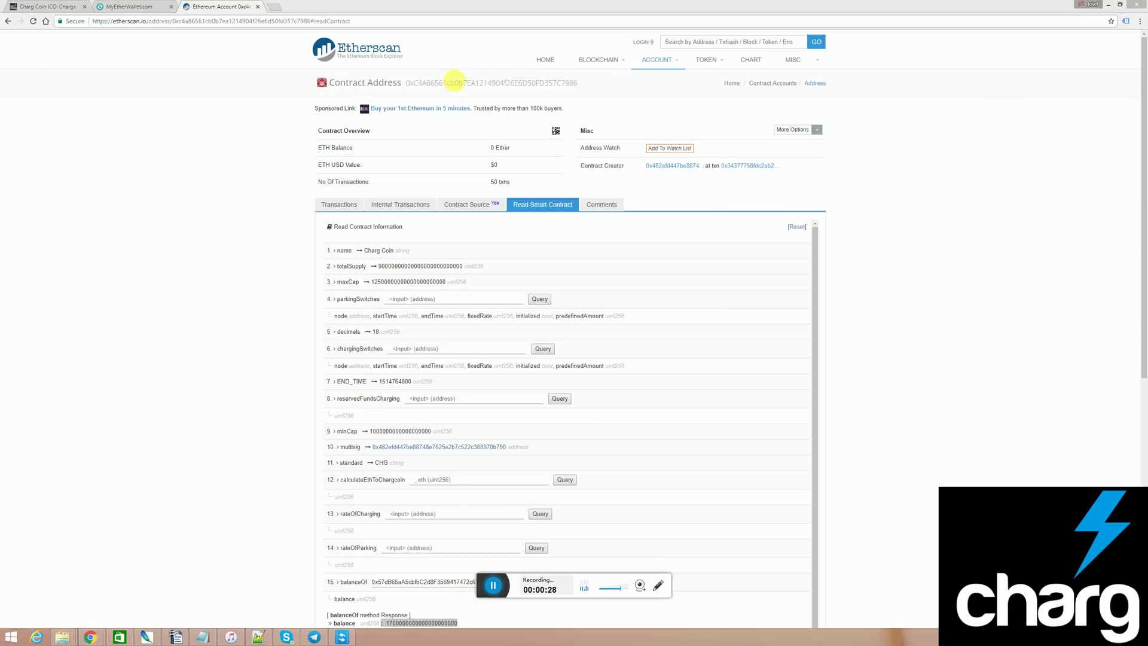
double_click(458, 86)
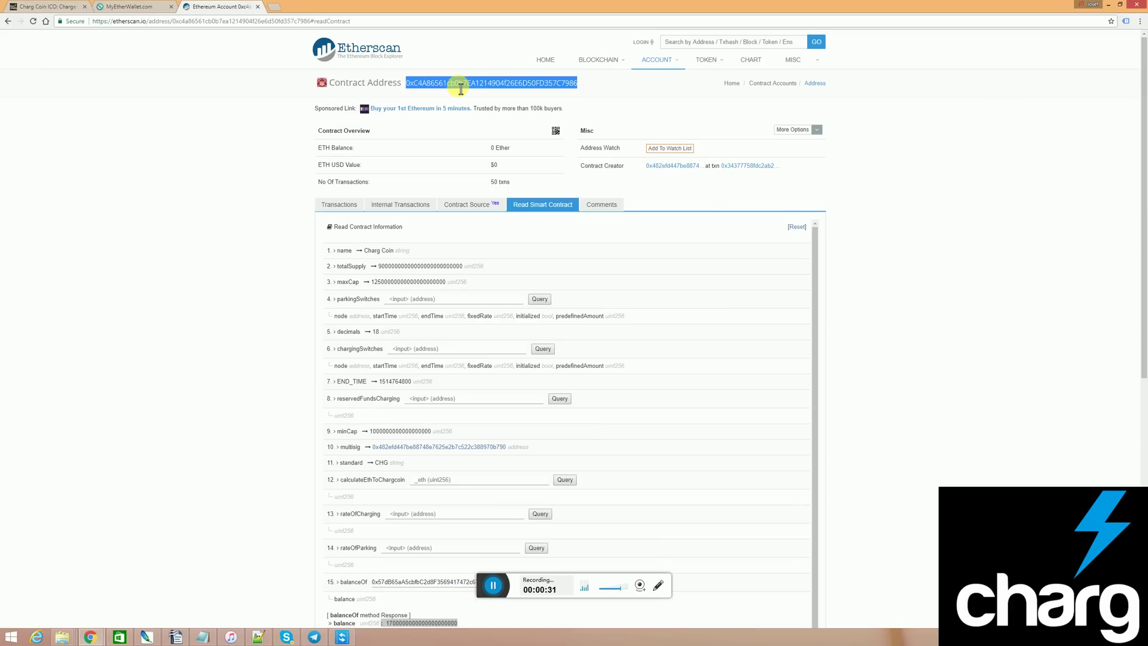
click(42, 7)
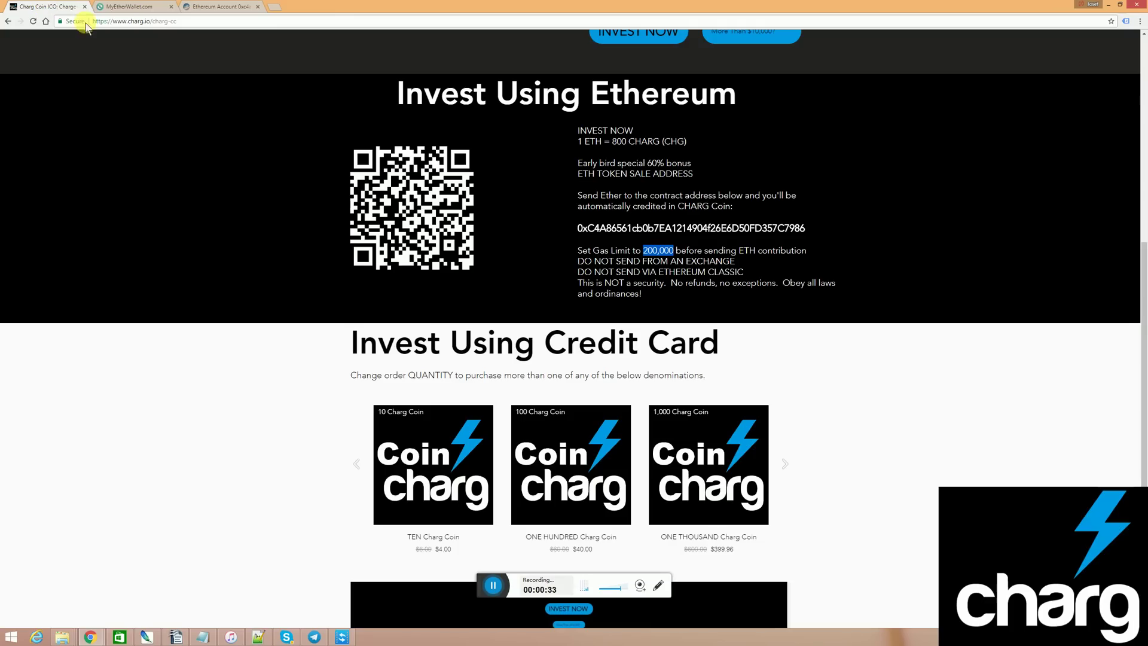
double_click(687, 232)
right_click(687, 230)
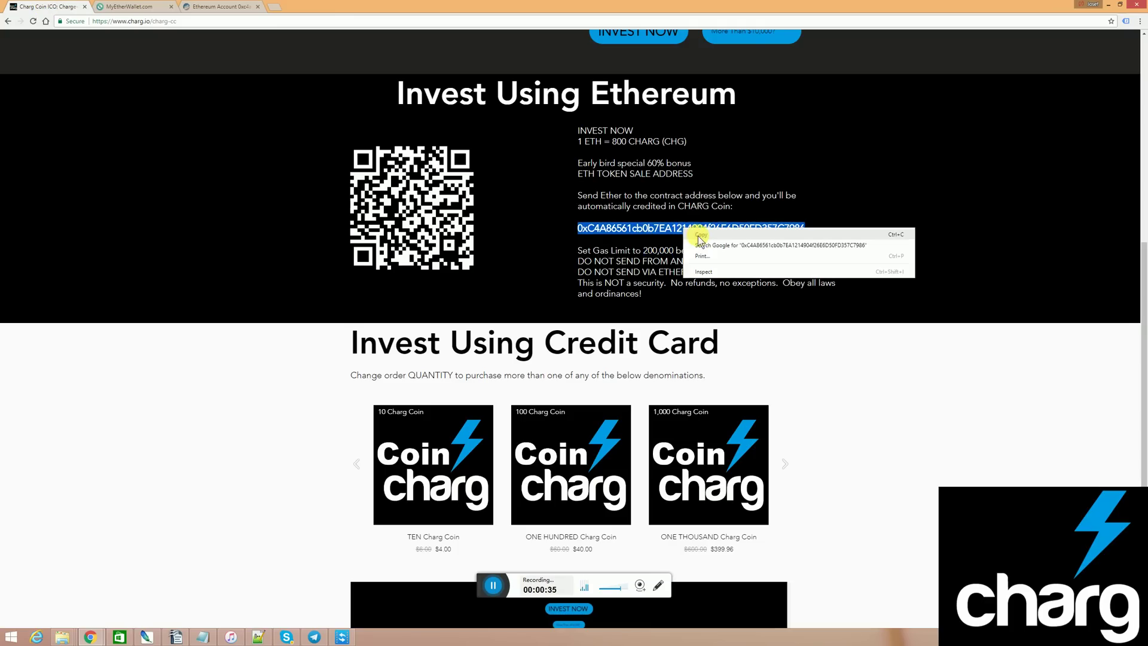
click(698, 235)
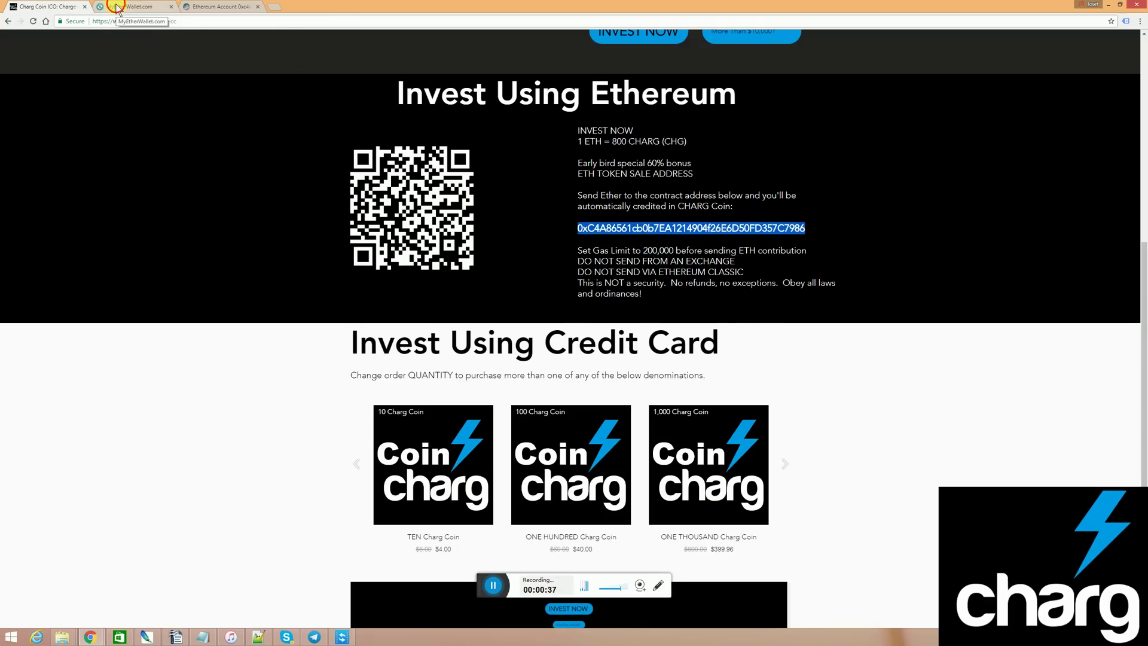
Step: Fill the custom token with the contract address, symbol CHG and 18 decimals, and save
click(125, 8)
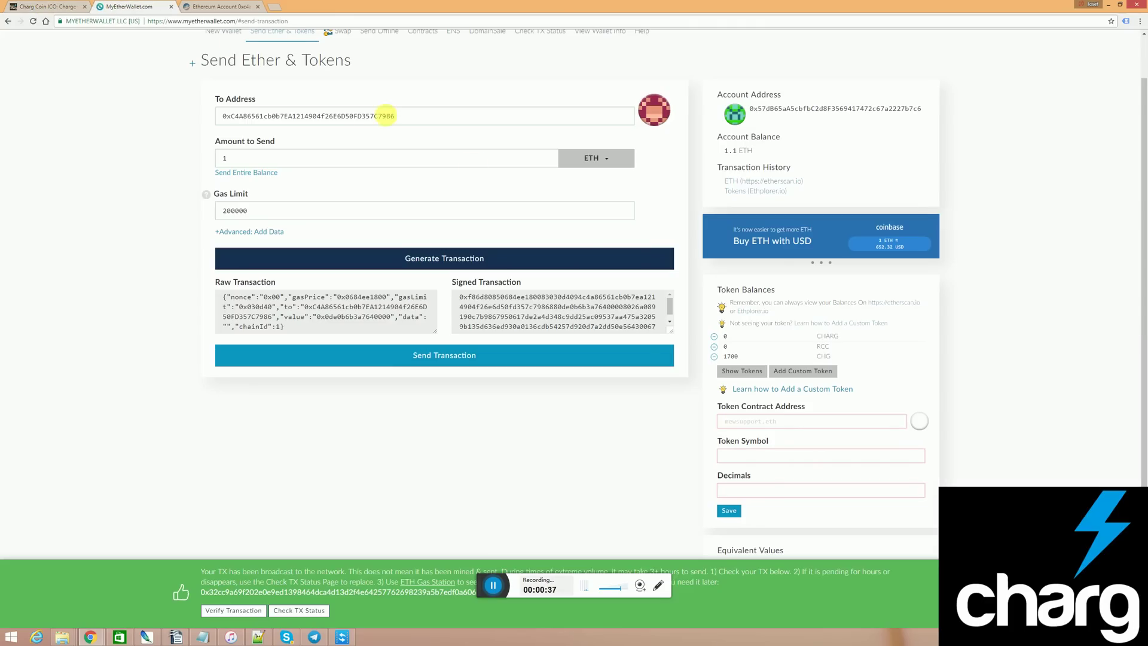
right_click(758, 420)
click(780, 473)
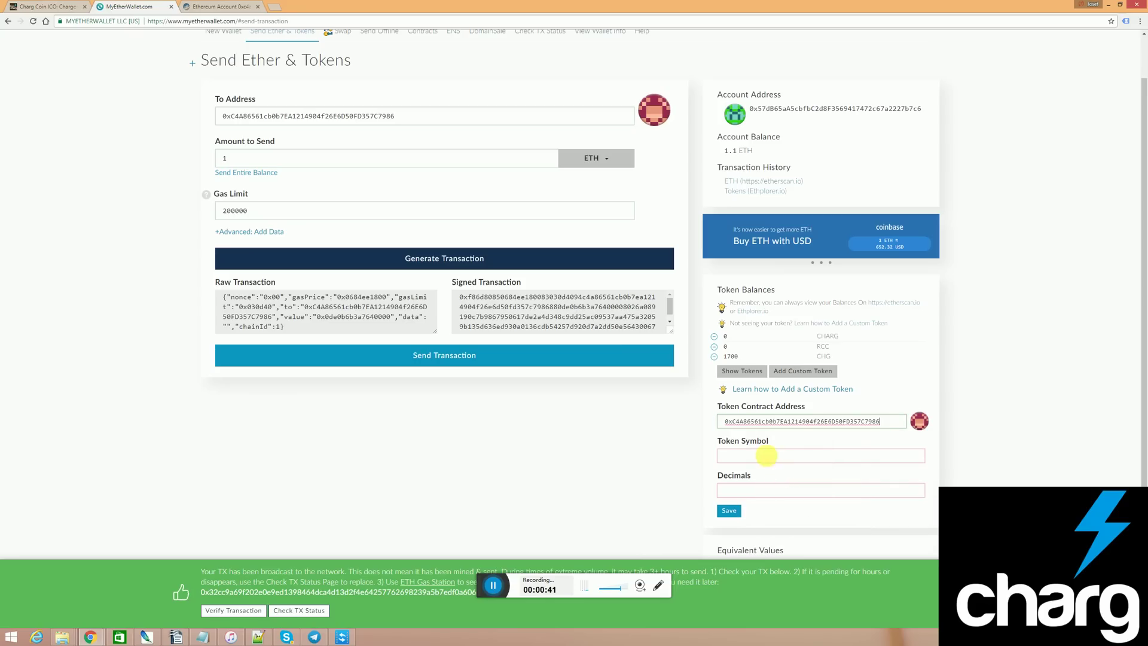
click(764, 456)
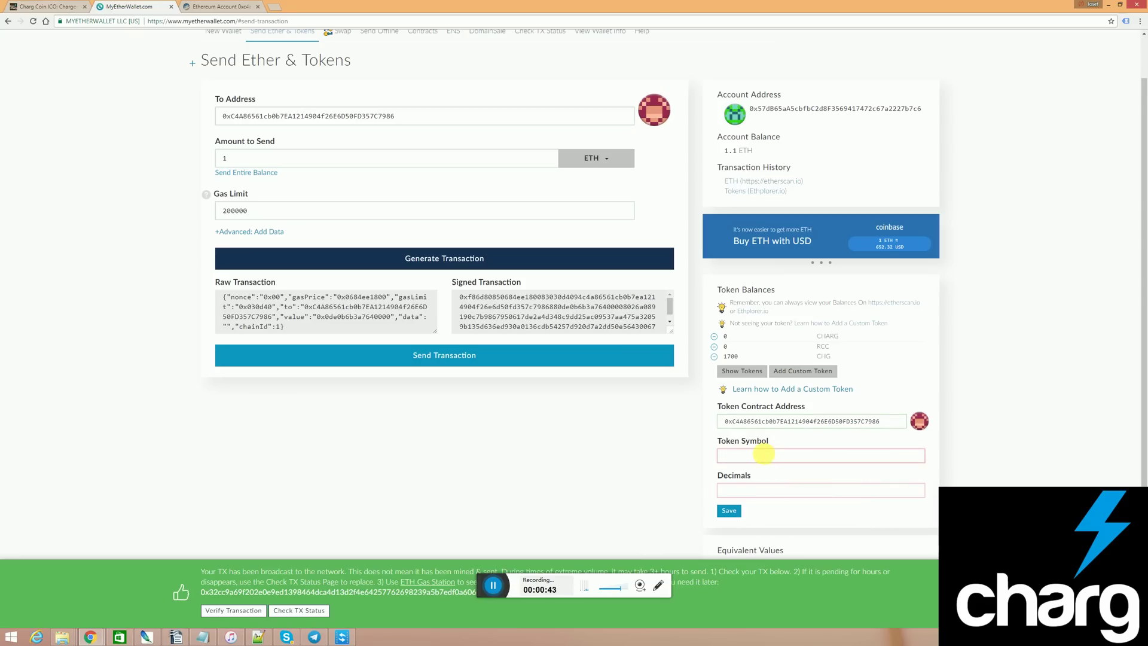
text(CHG)
click(769, 492)
click(729, 511)
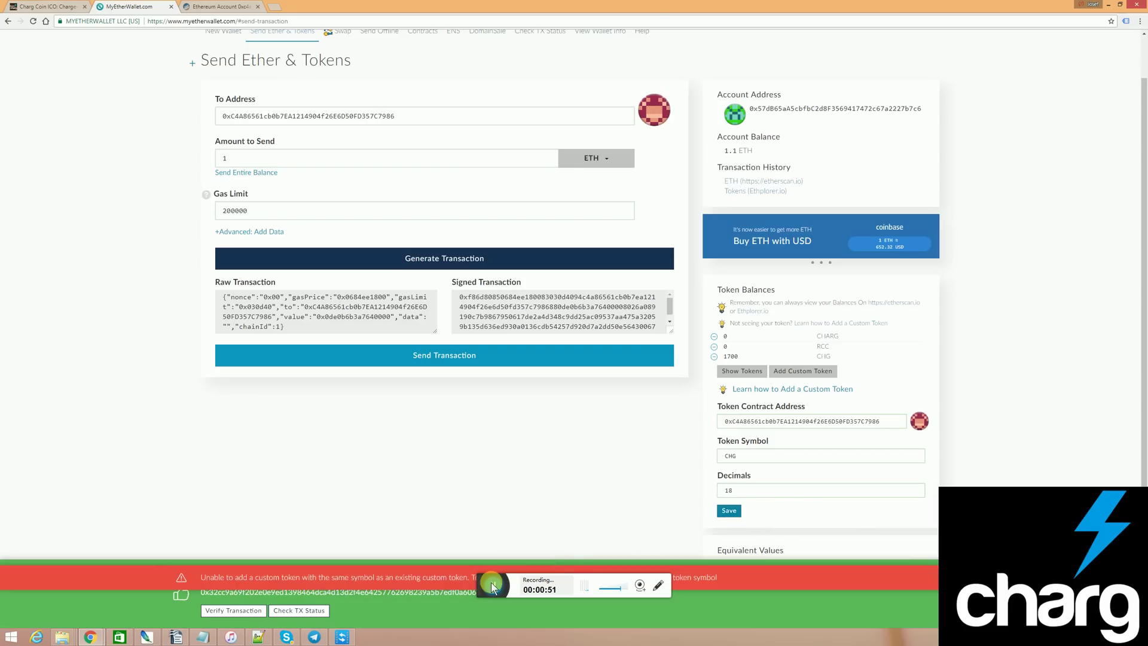
click(616, 168)
Step: Switch the send currency from ETH to CHG and select the amount for replacement
click(617, 165)
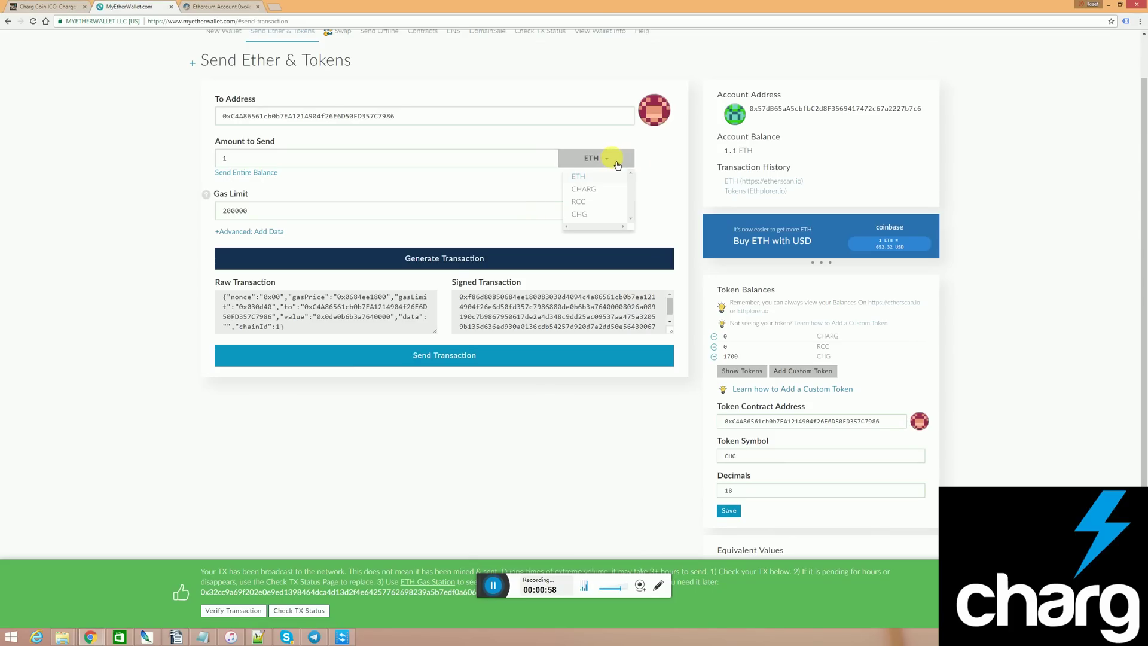
click(586, 222)
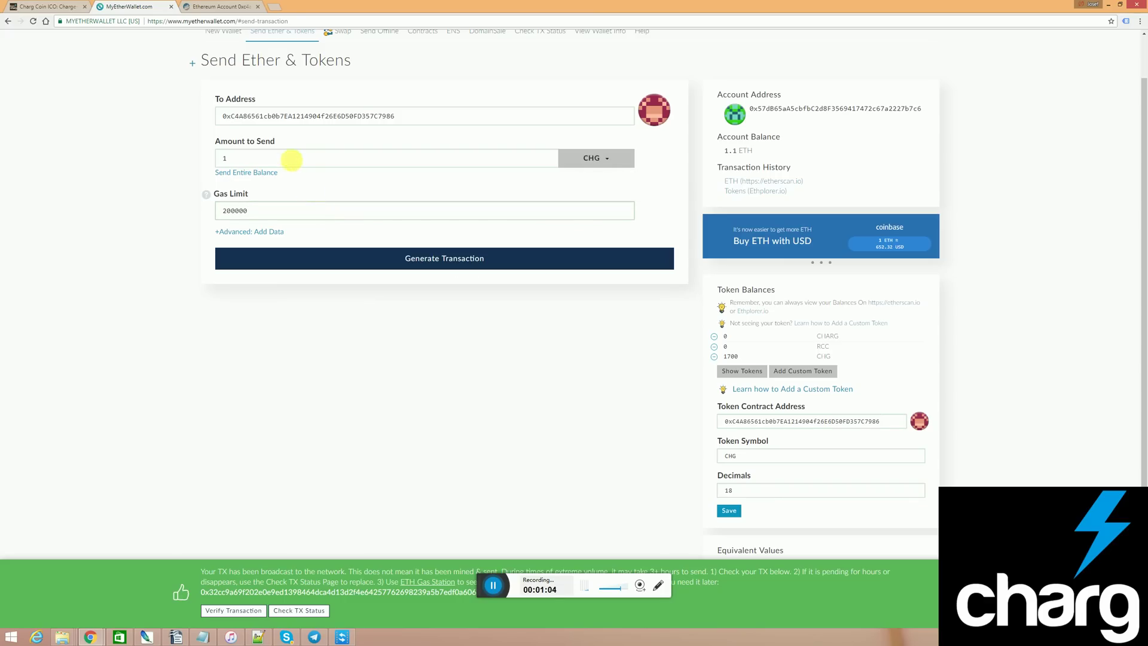
drag(287, 154, 140, 153)
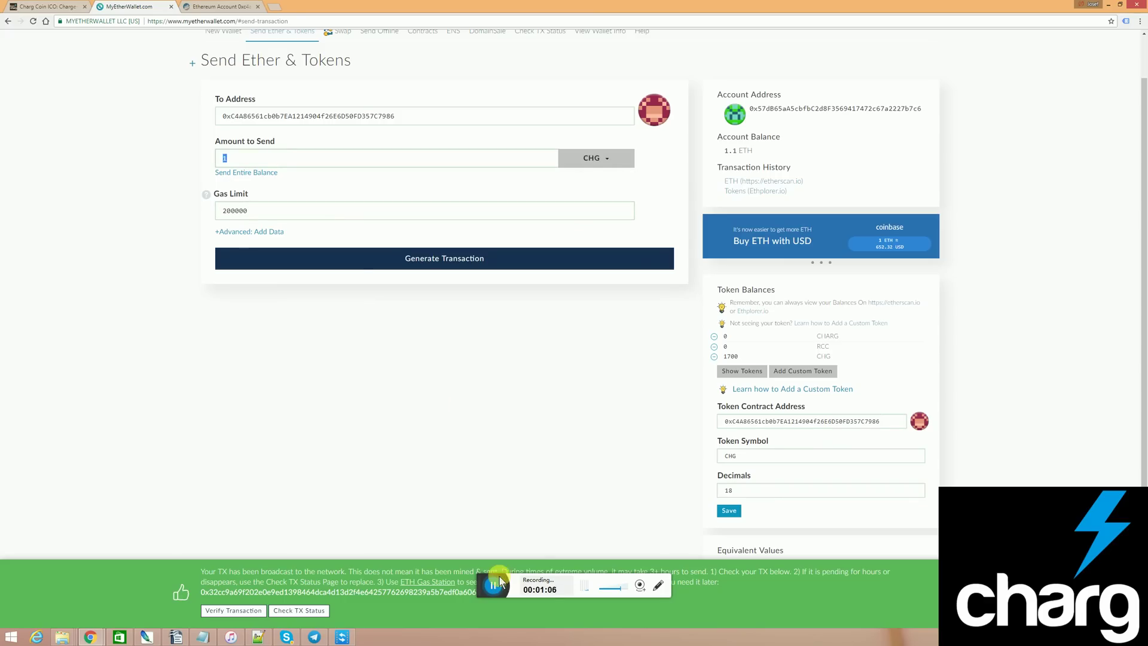